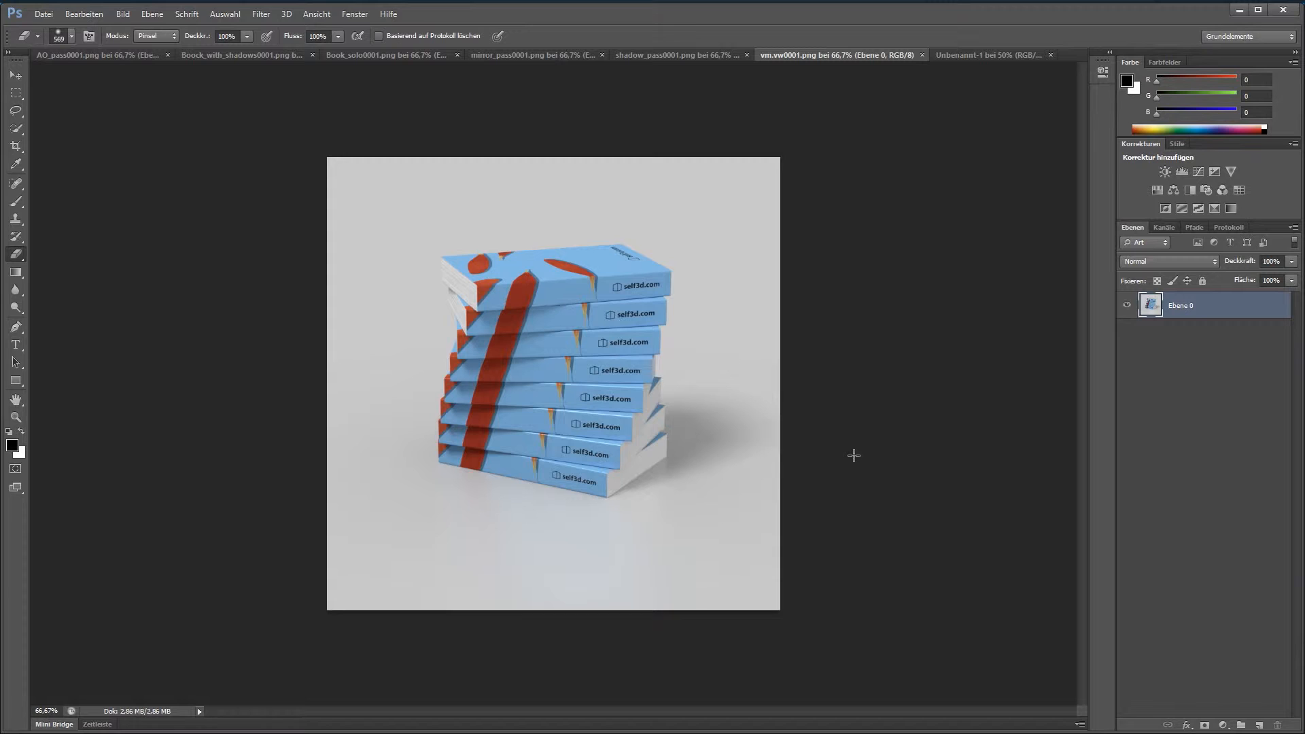
- Review the shadow, AO, mirror, solo book and book-with-shadows renders, plus the Unbenannt-1 petal banner
left_click(641, 59)
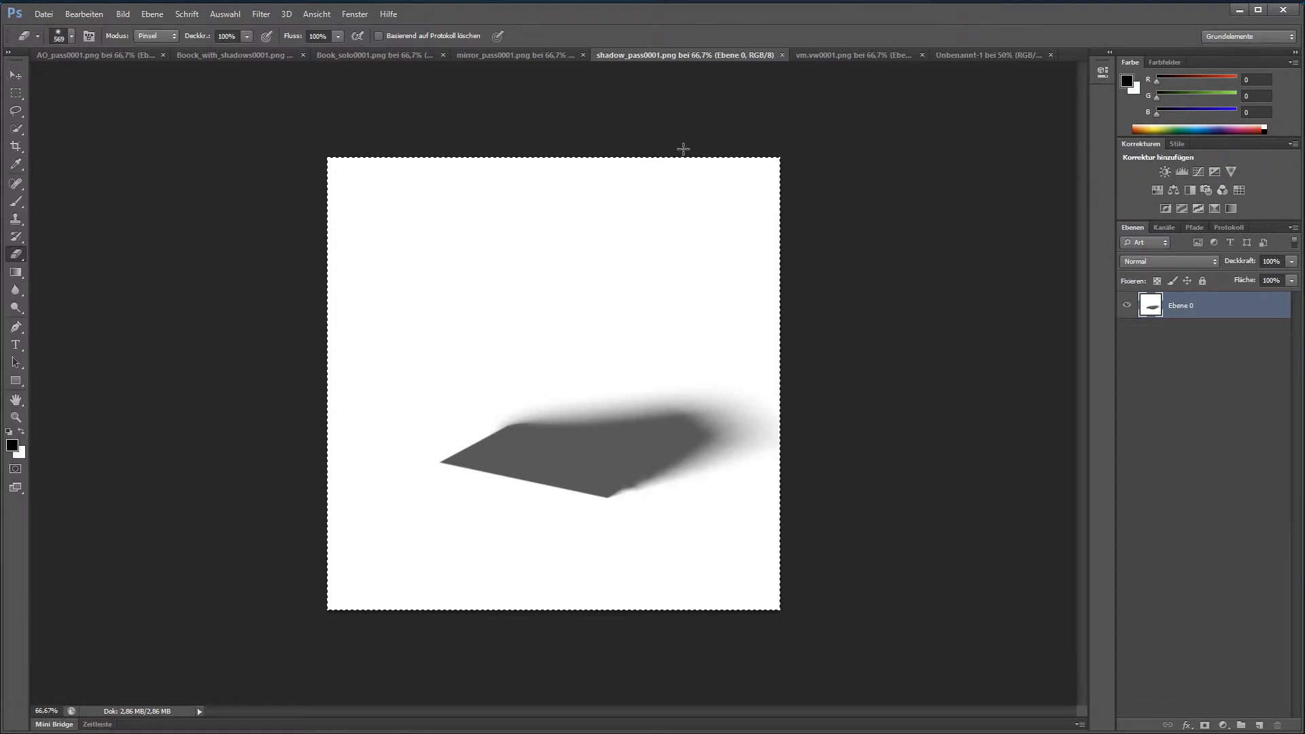
left_click(63, 59)
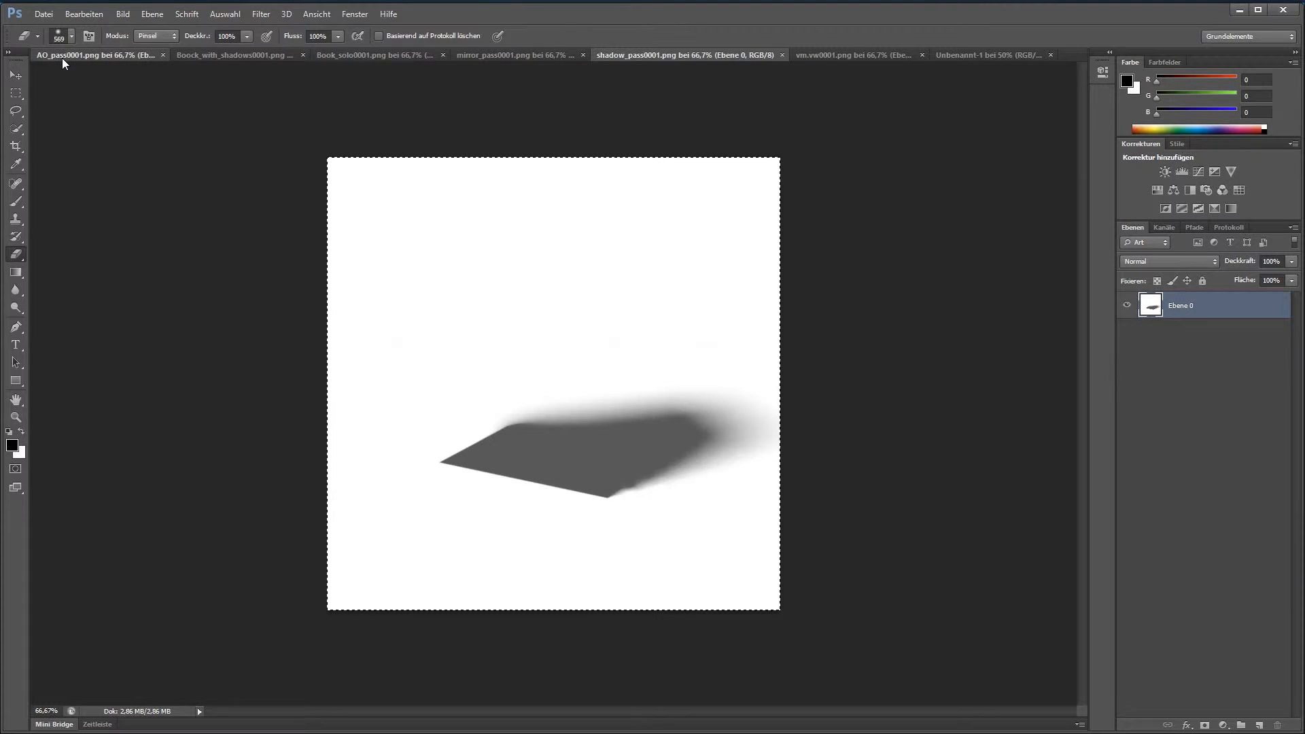
left_click(545, 57)
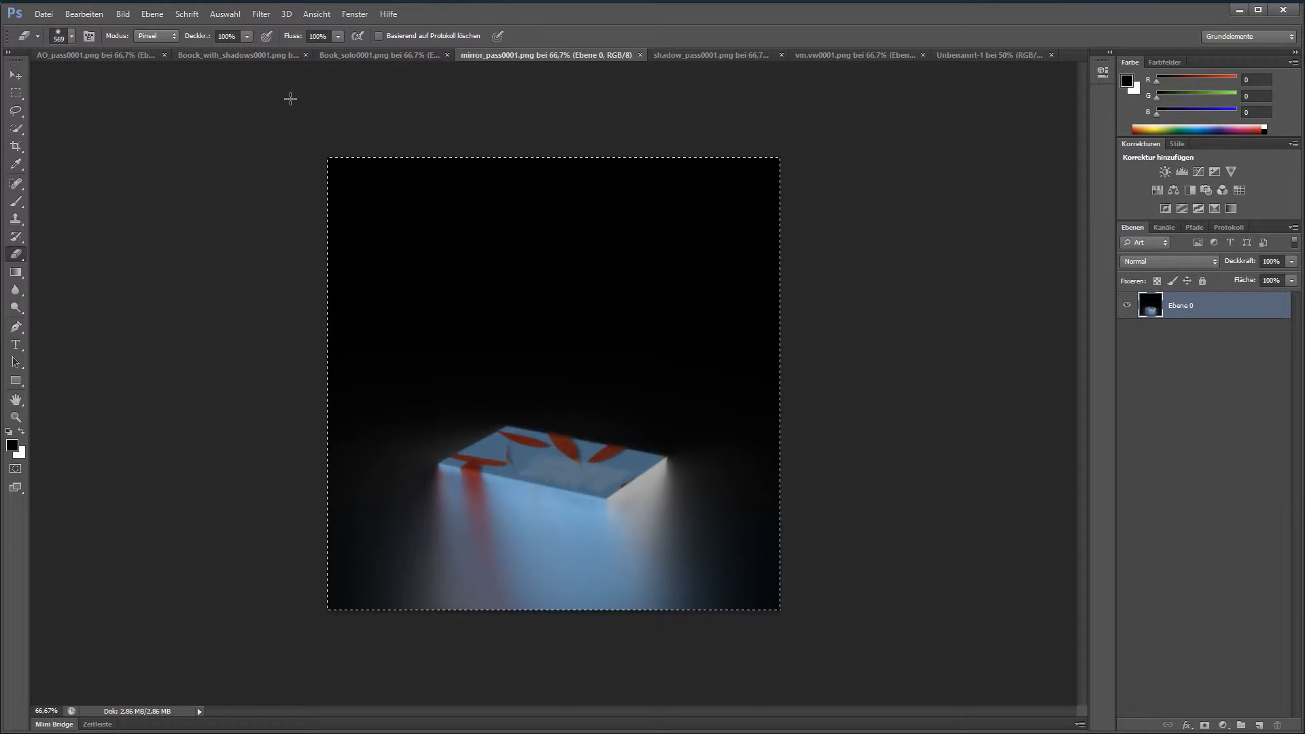
left_click(361, 60)
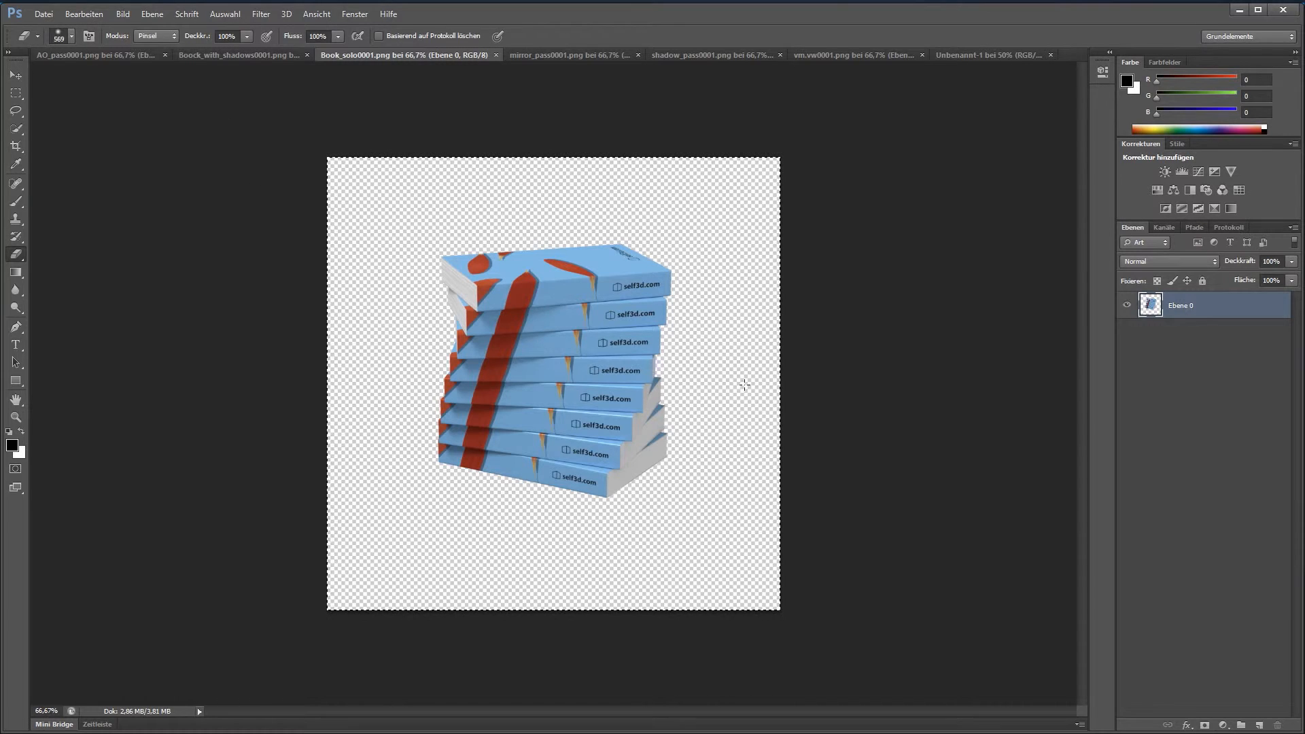
left_click(216, 58)
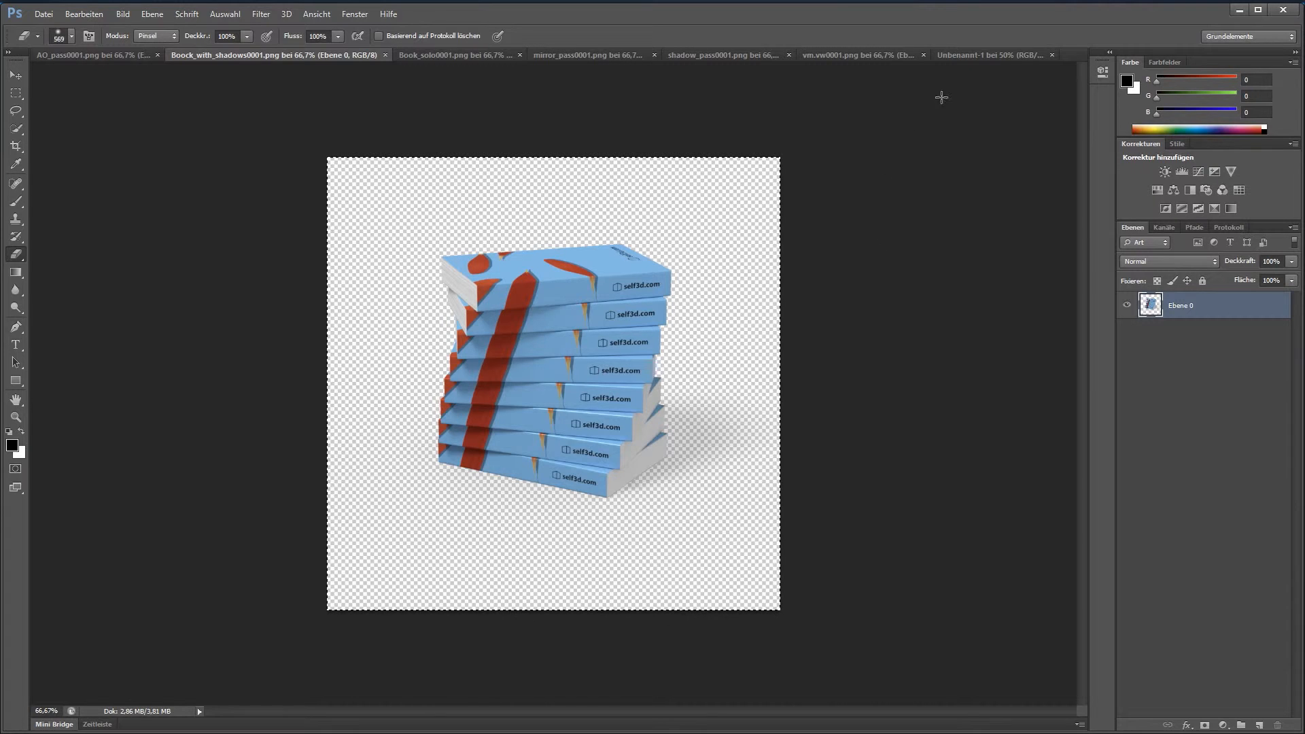
left_click(989, 59)
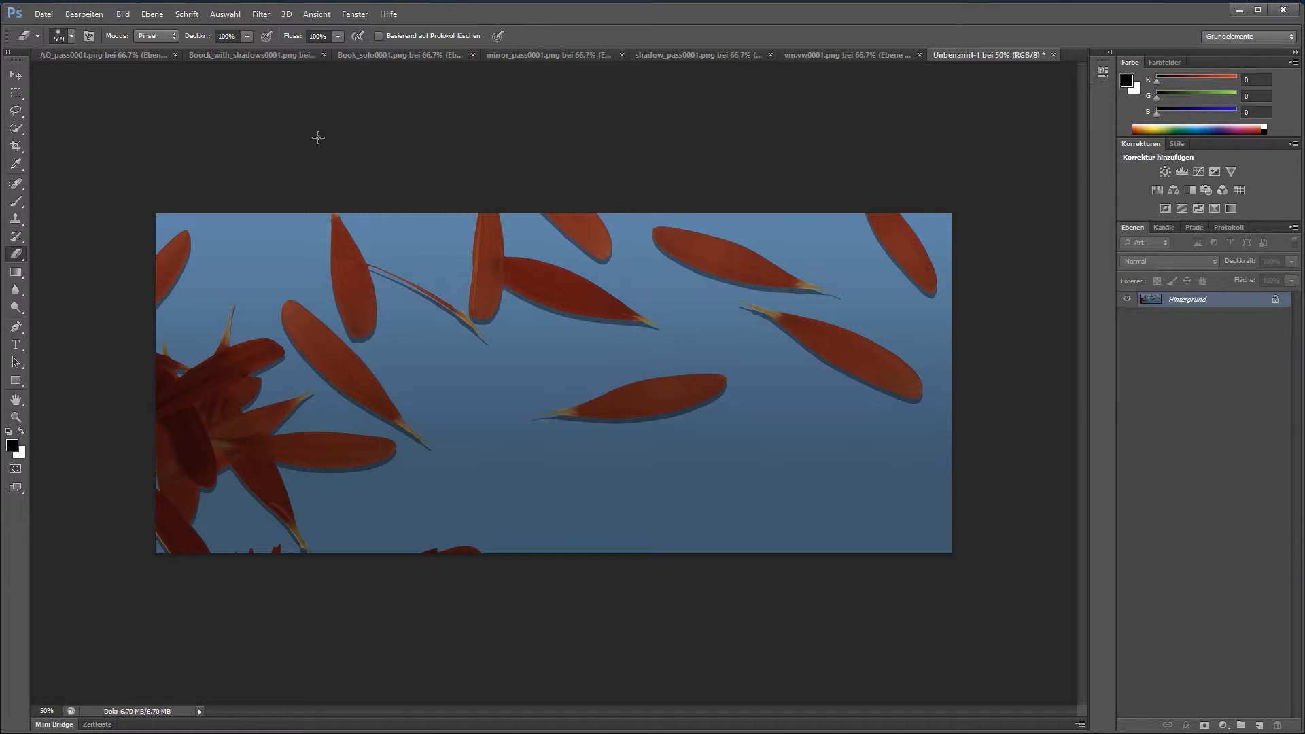
- Try the Boock_with_shadows0001.png render as a layer over the lower-right part of the Unbenannt-1 banner, and delete that layer
left_click(227, 55)
key("ctrl+a")
key("ctrl+c")
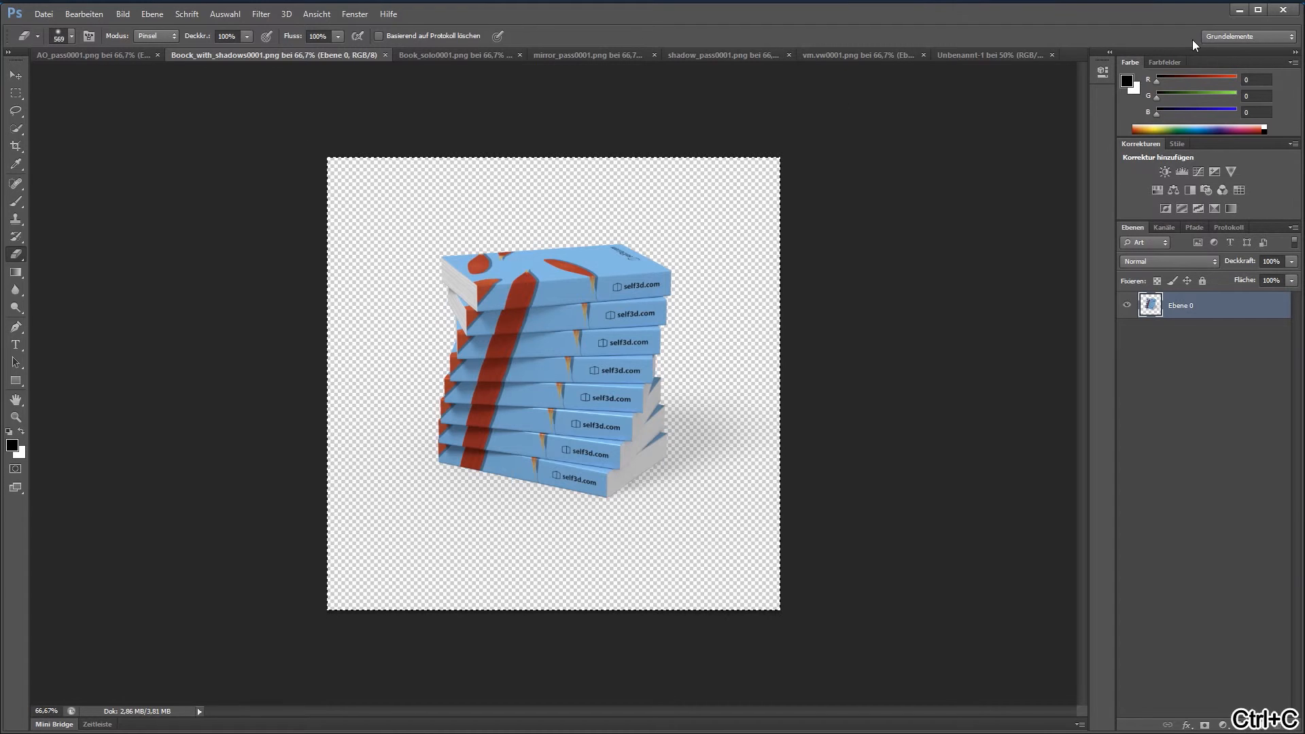
left_click(975, 55)
key("ctrl+v")
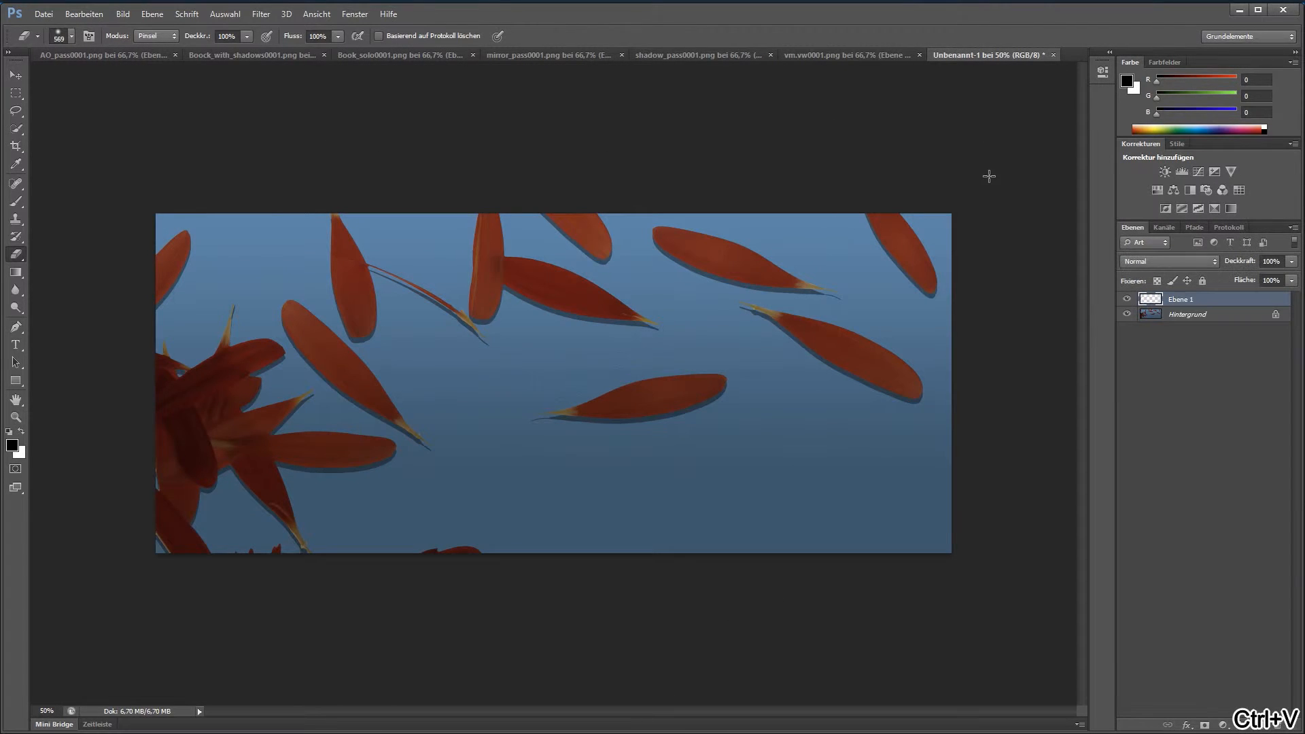
left_click(14, 76)
left_click_drag(554, 332, 802, 459)
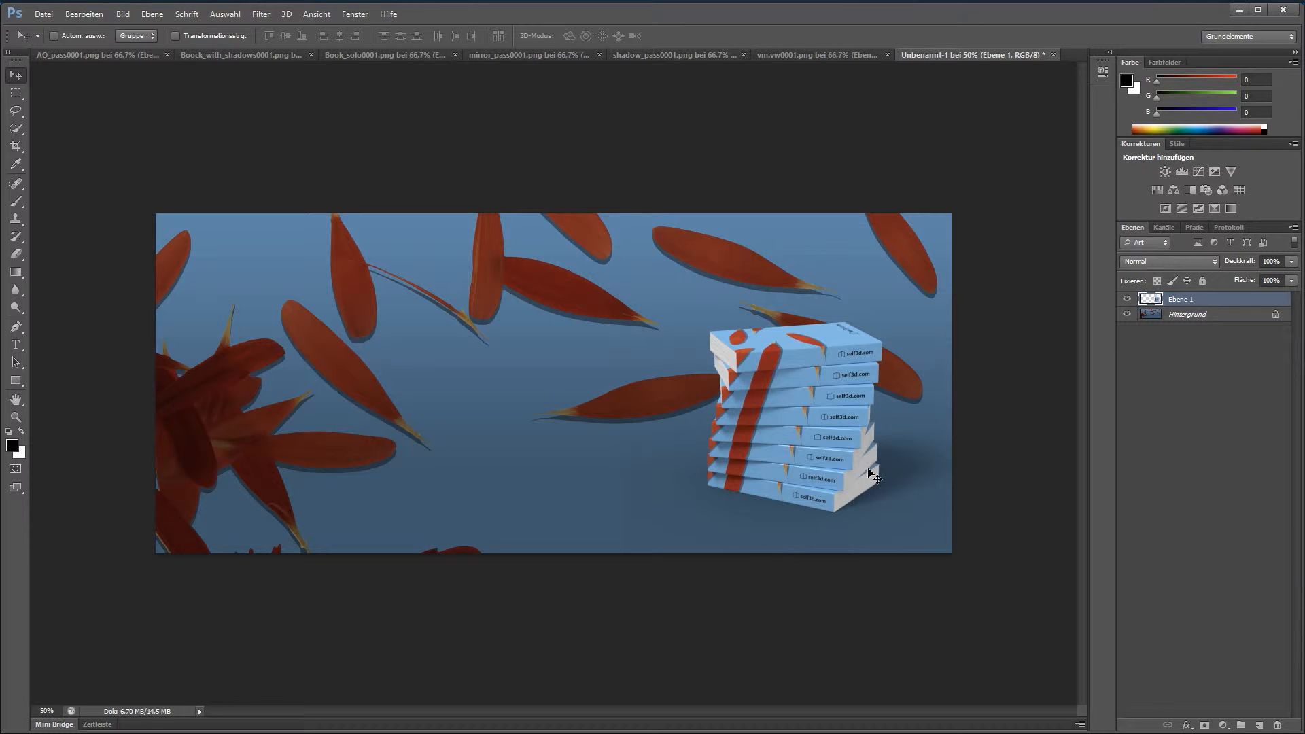
left_click_drag(1195, 305, 1278, 720)
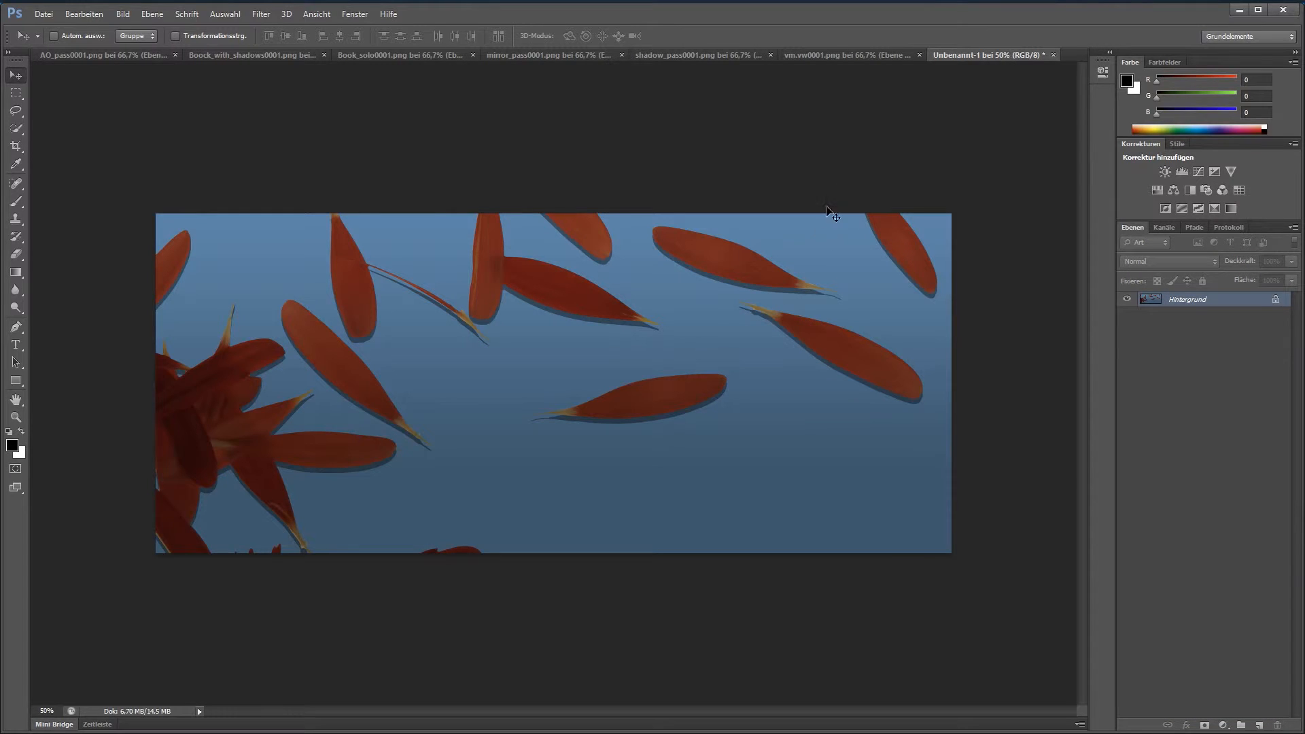
- Copy the shadow_pass0001.png image into the Unbenannt-1 banner as a new layer with the Multiplizieren blend mode
left_click(666, 57)
key("ctrl+c")
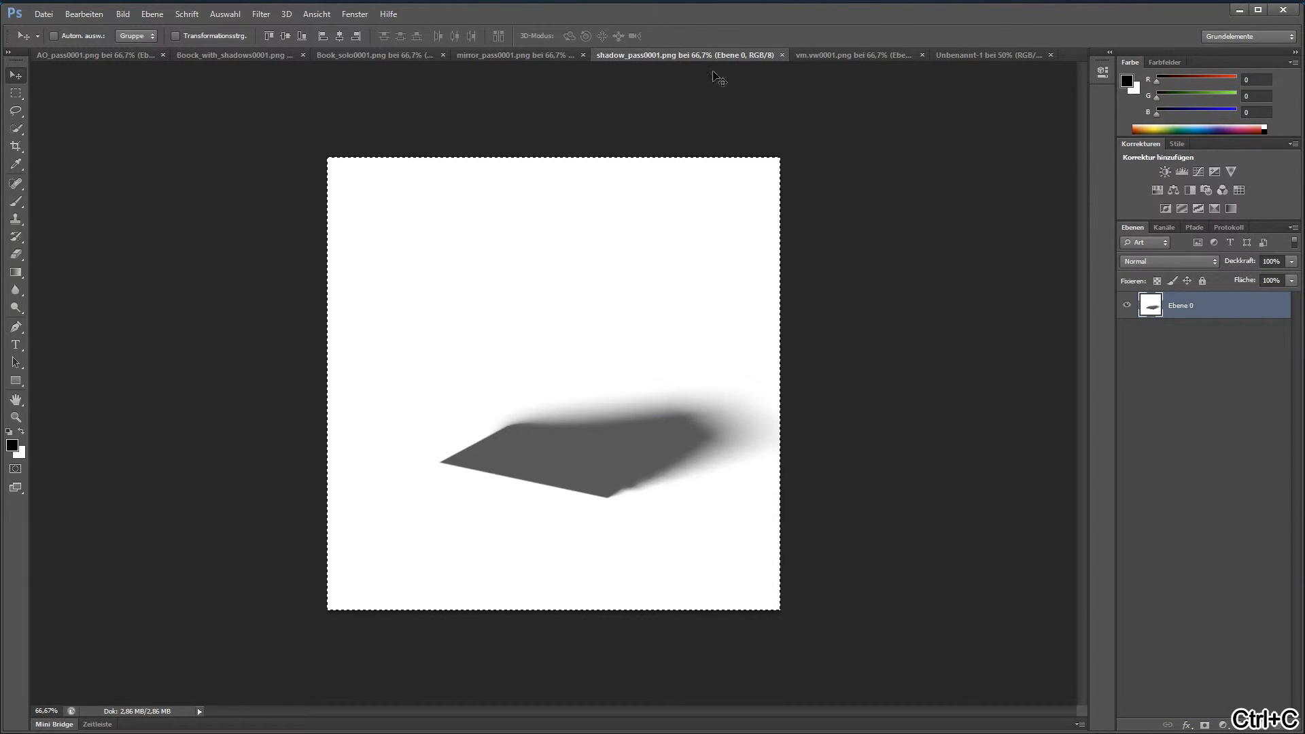
left_click(958, 56)
key("ctrl+v")
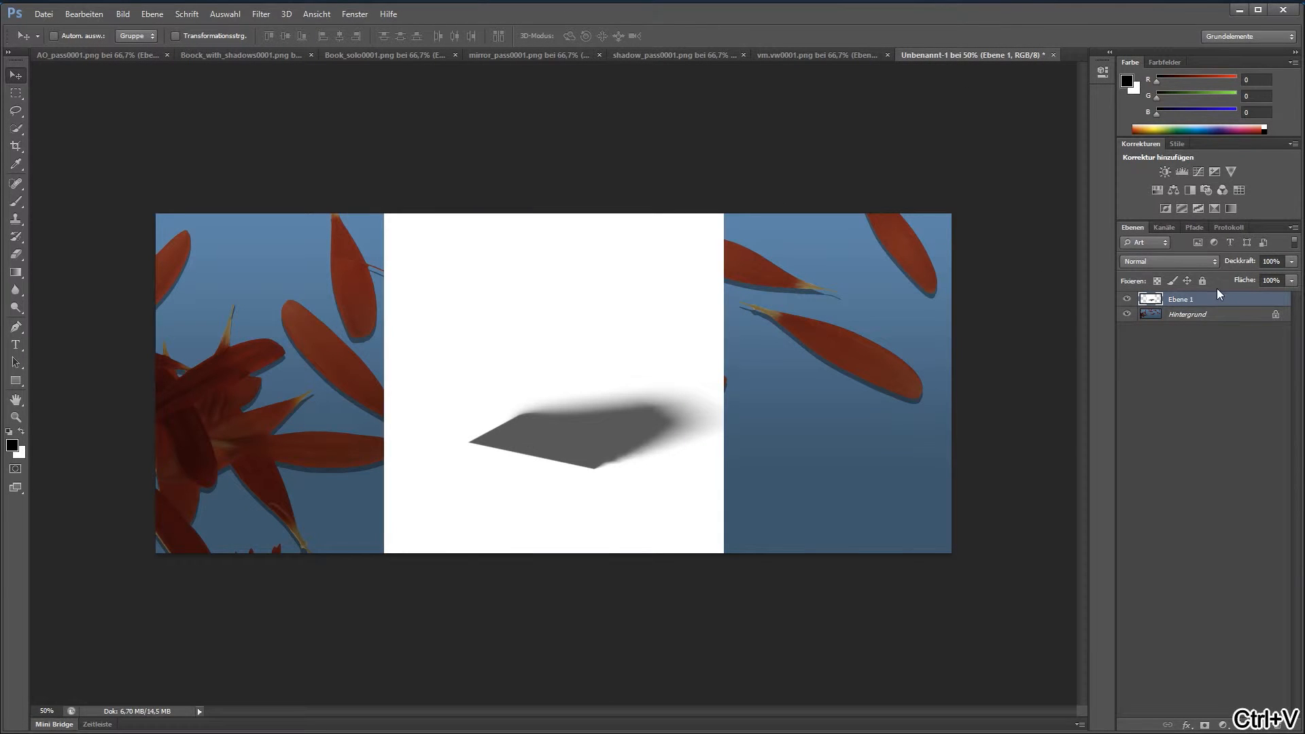
left_click(1193, 263)
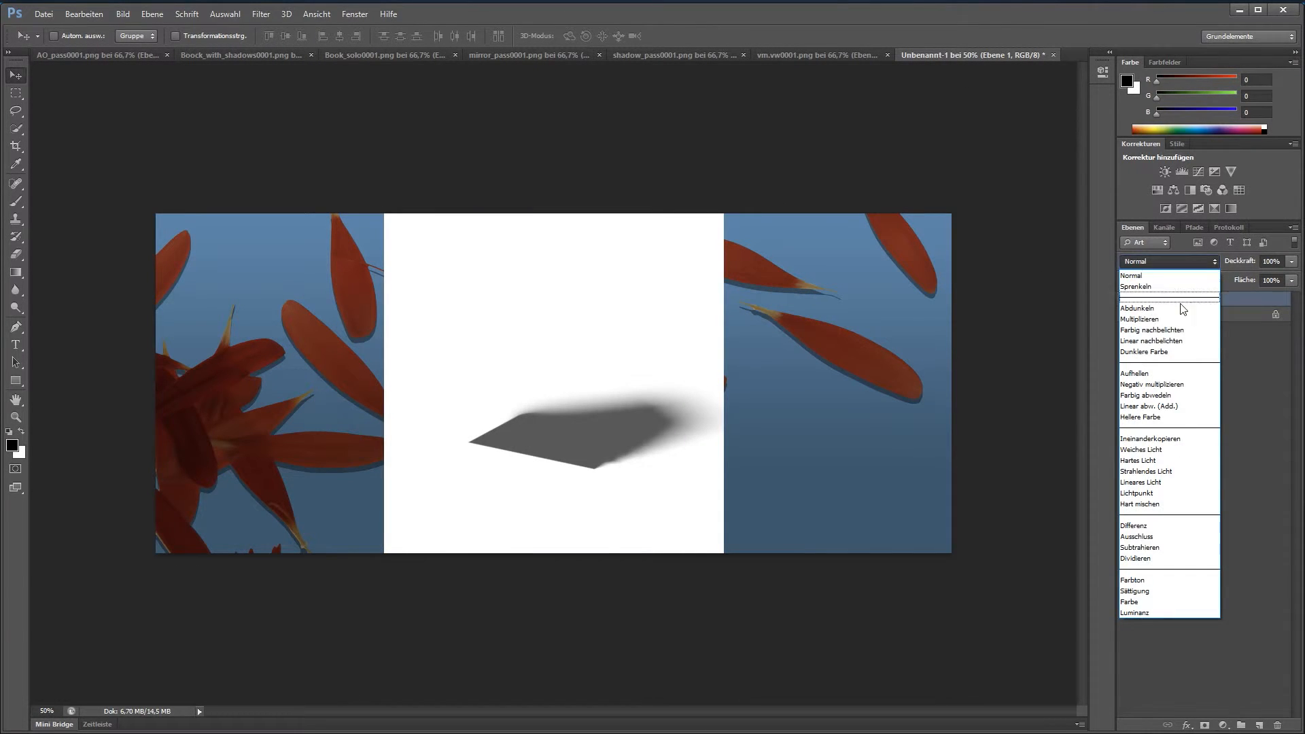
left_click(1180, 319)
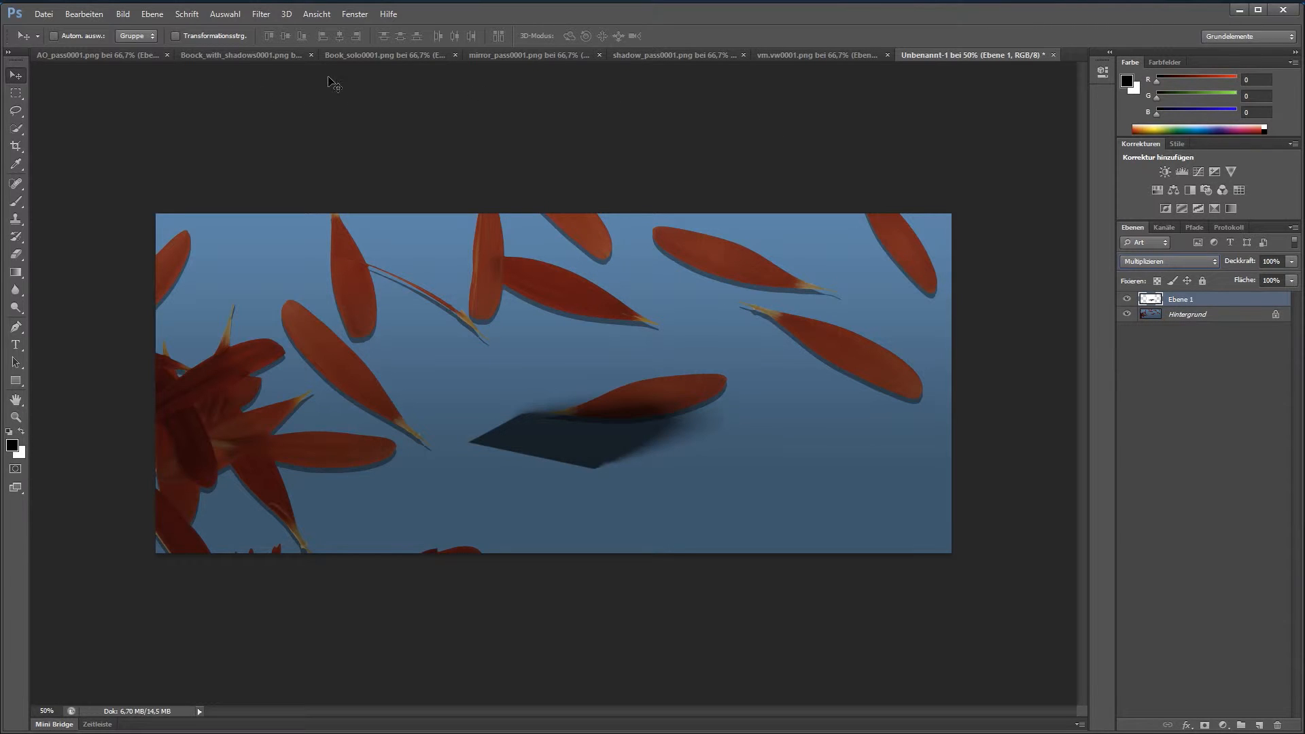
- Copy the whole AO_pass0001.png image into the Unbenannt-1 banner as a top layer blended with Multiplizieren
left_click(82, 55)
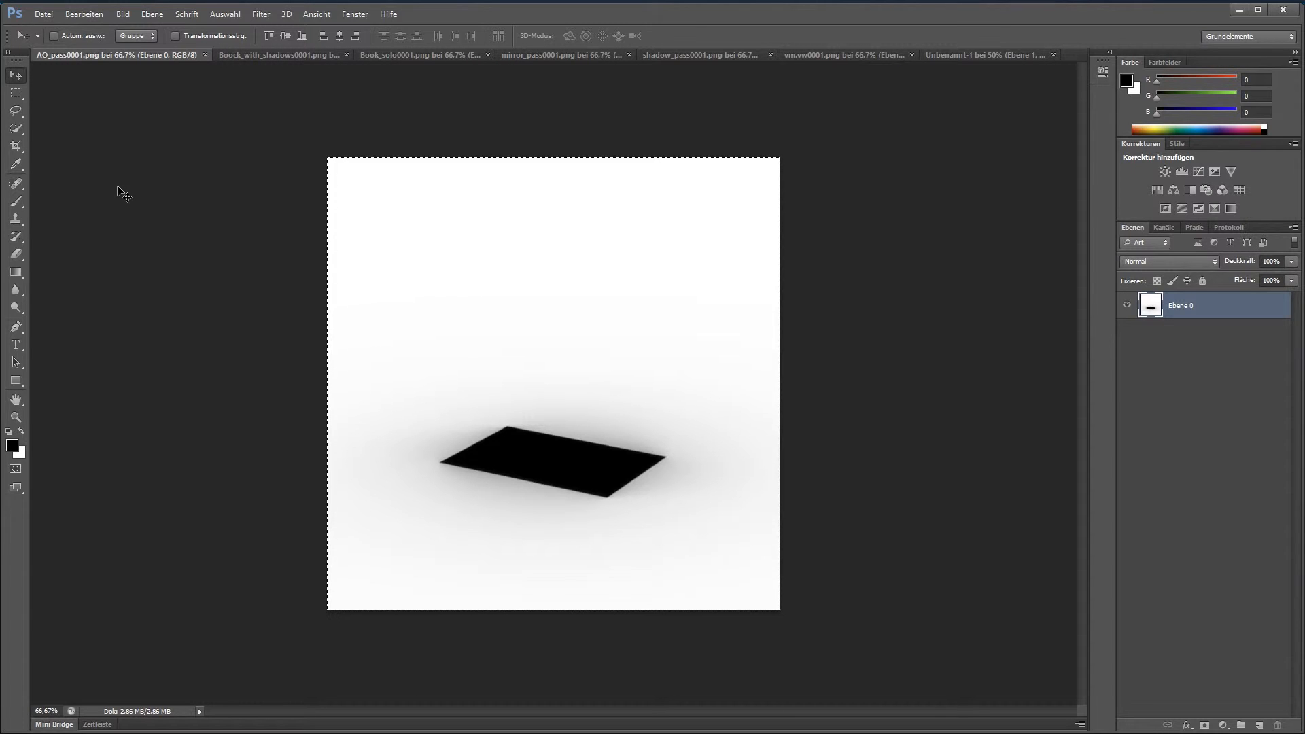
key("ctrl+a")
key("ctrl+c")
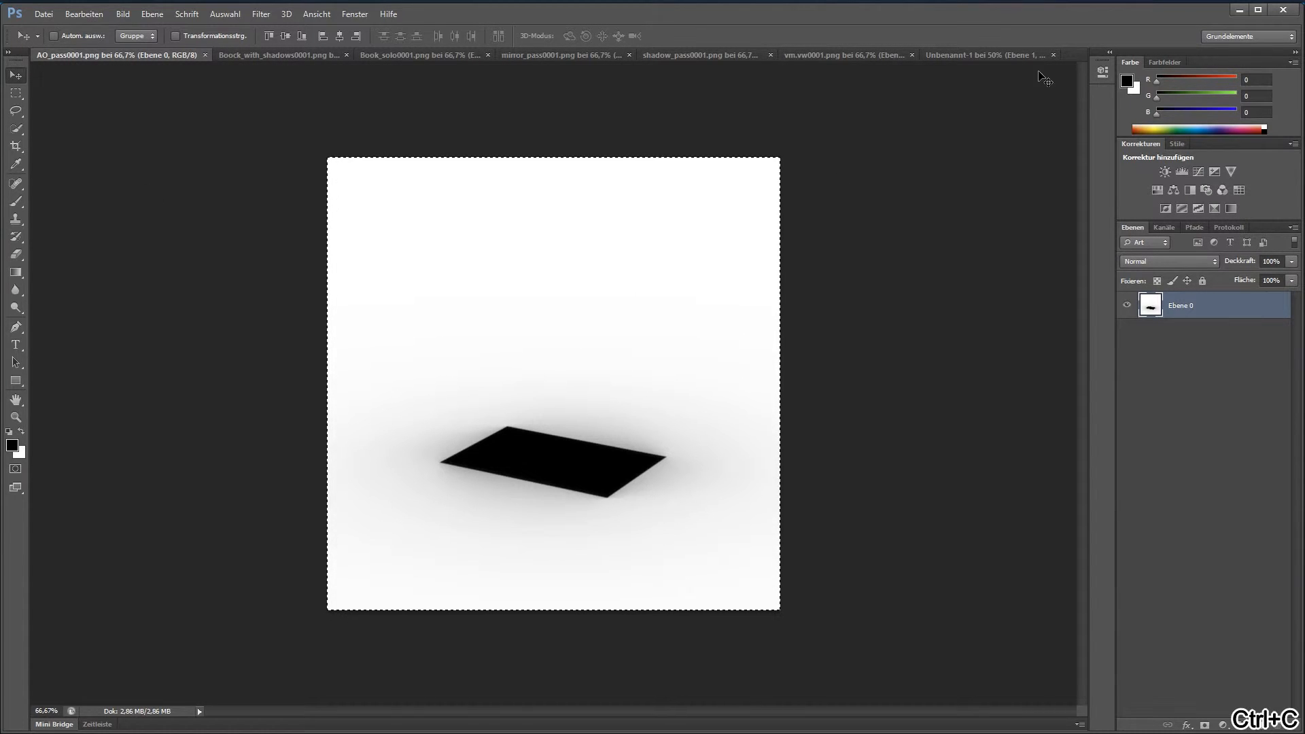
left_click(1006, 55)
key("ctrl+v")
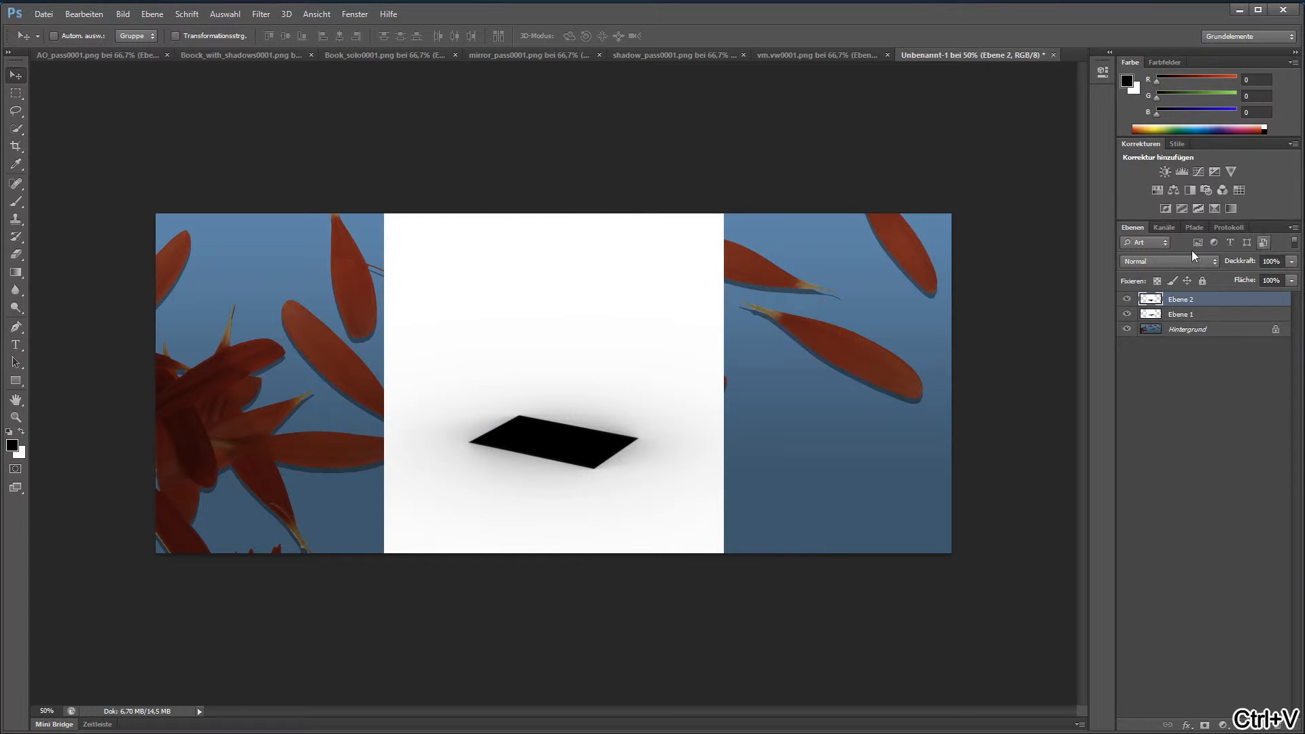
left_click(1176, 260)
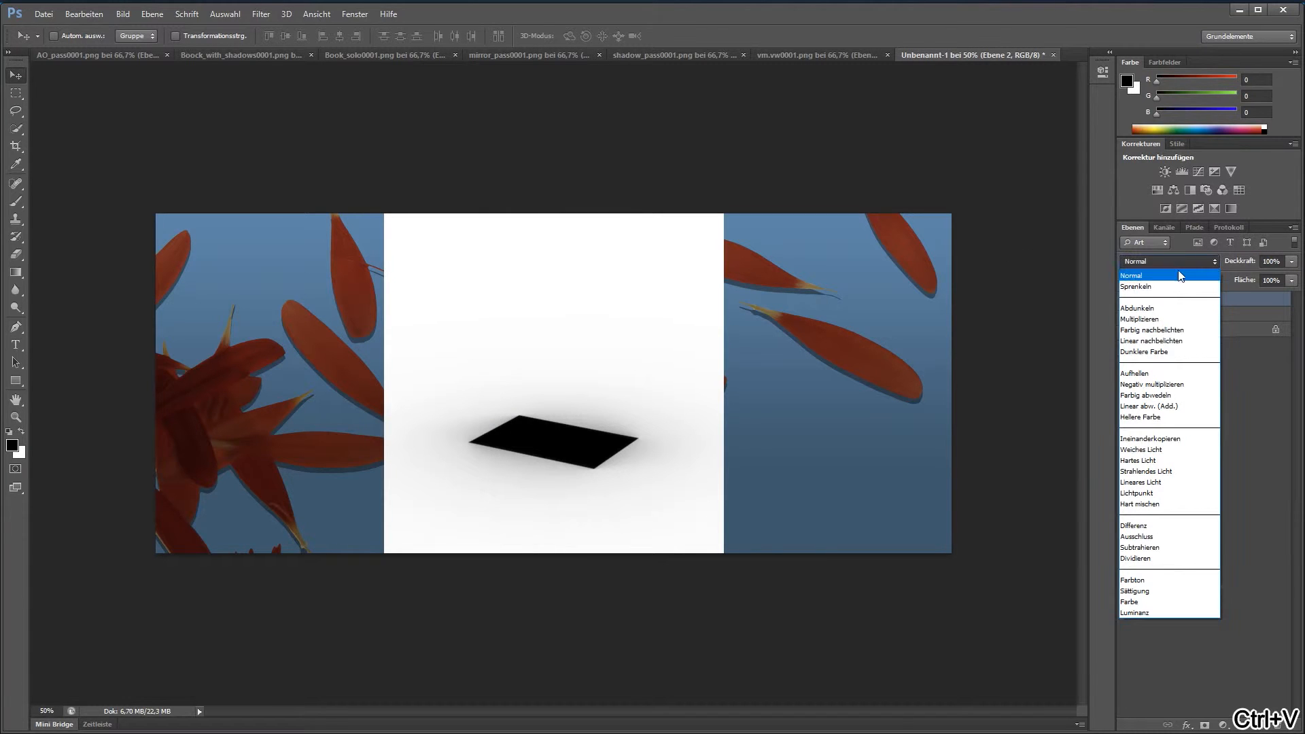
left_click(1172, 317)
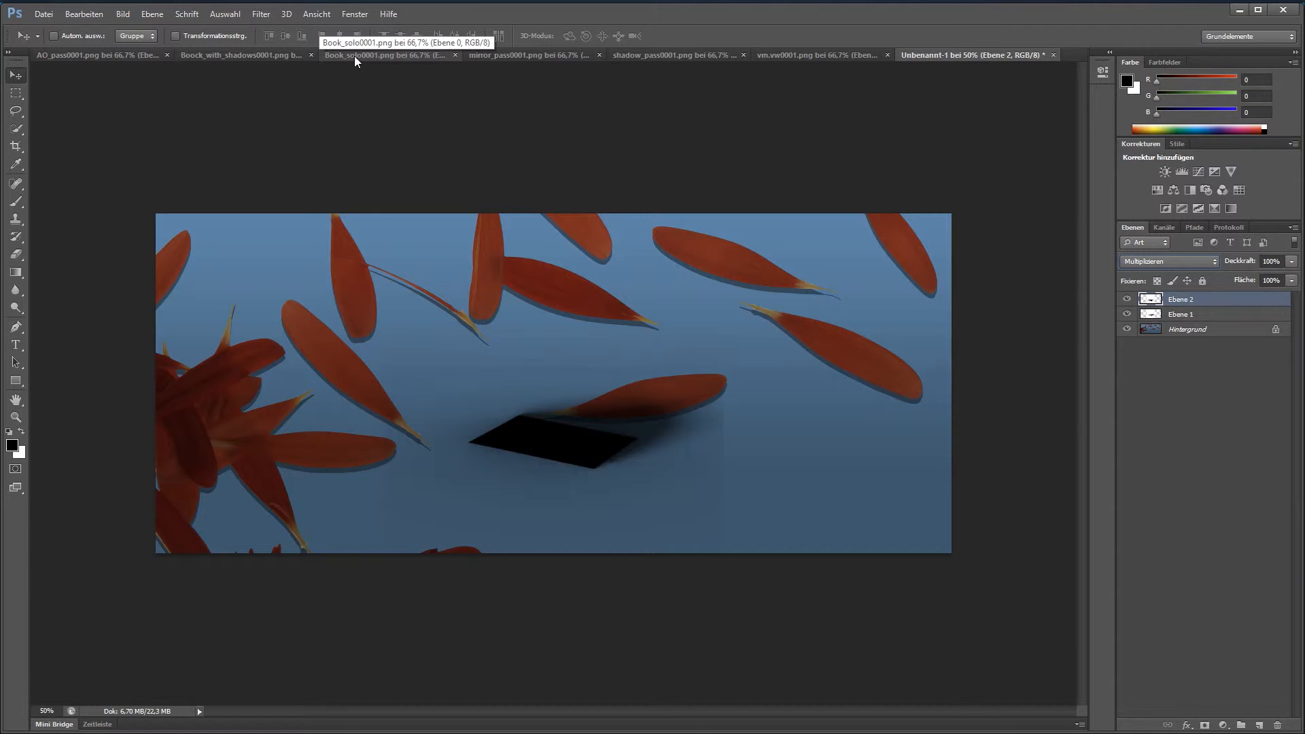
- Copy the whole mirror_pass0001.png image into the Unbenannt-1 banner as a top layer blended with Negativ multiplizieren
left_click(518, 53)
key("ctrl+a")
key("ctrl+c")
left_click(972, 54)
key("ctrl+v")
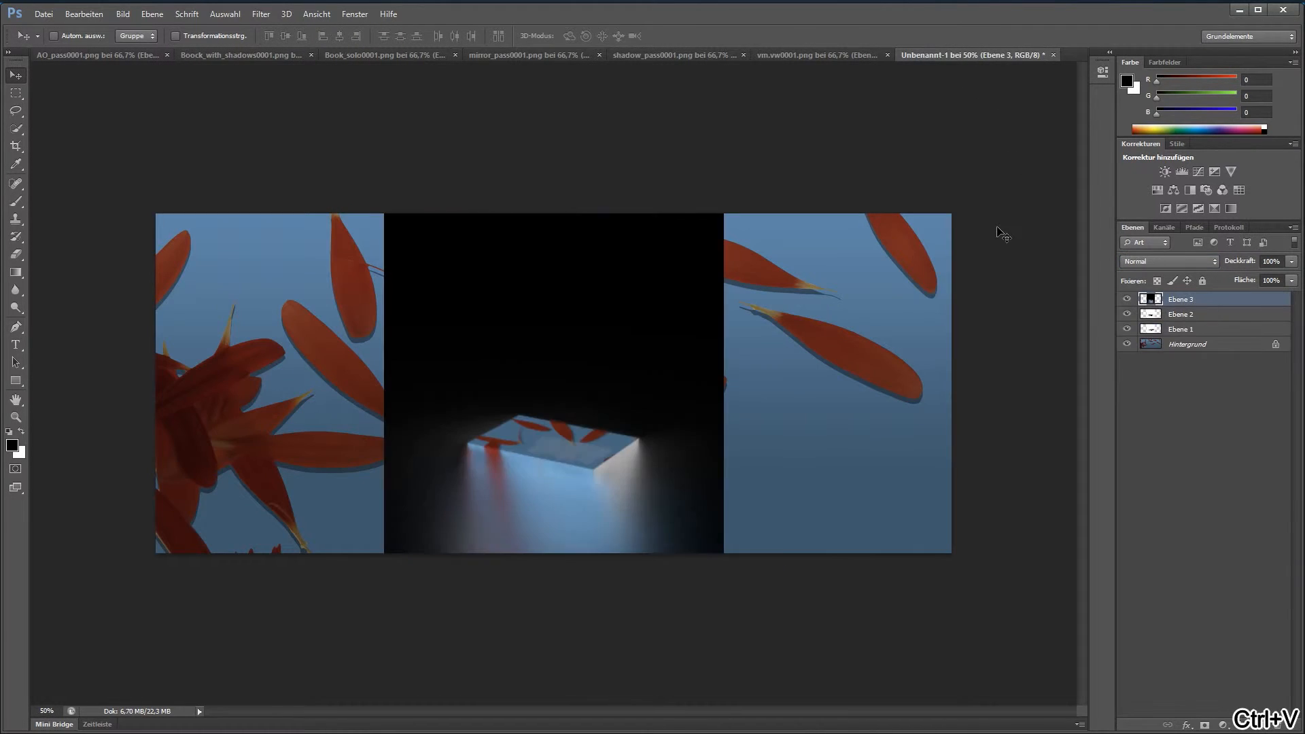
left_click(1191, 262)
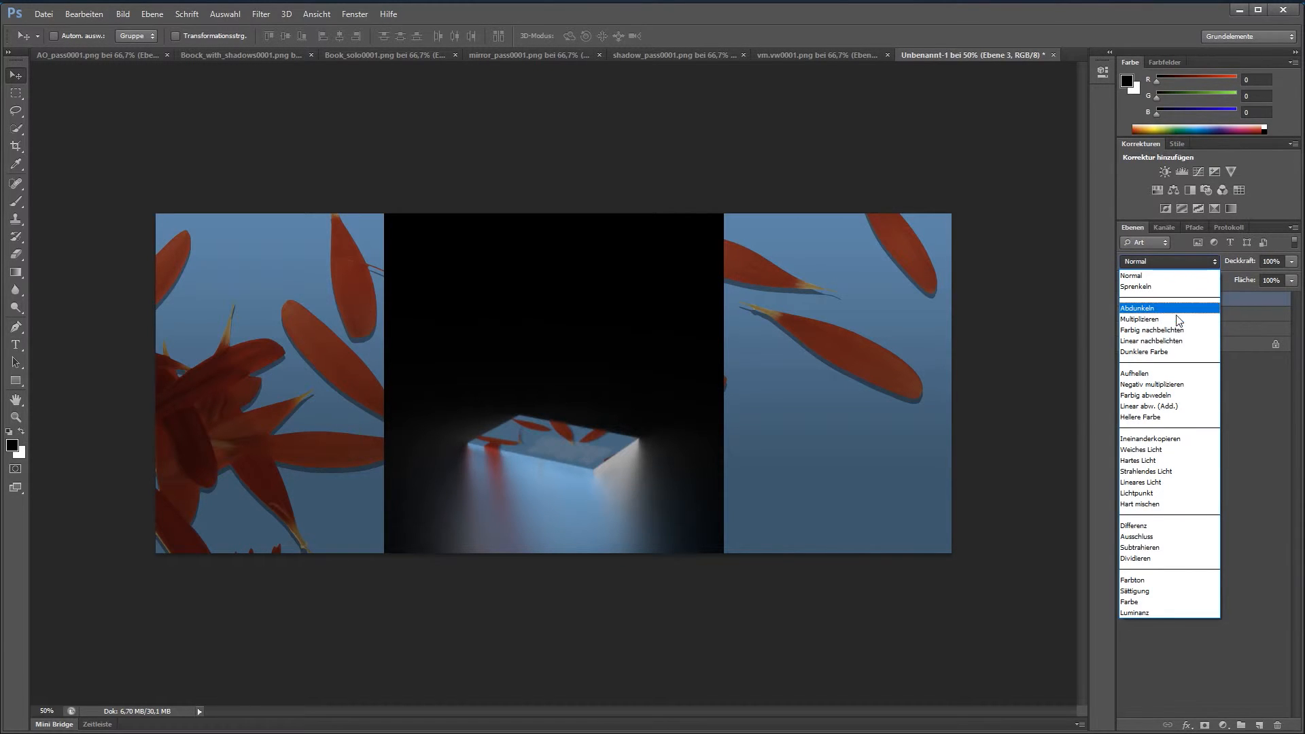
left_click(1183, 384)
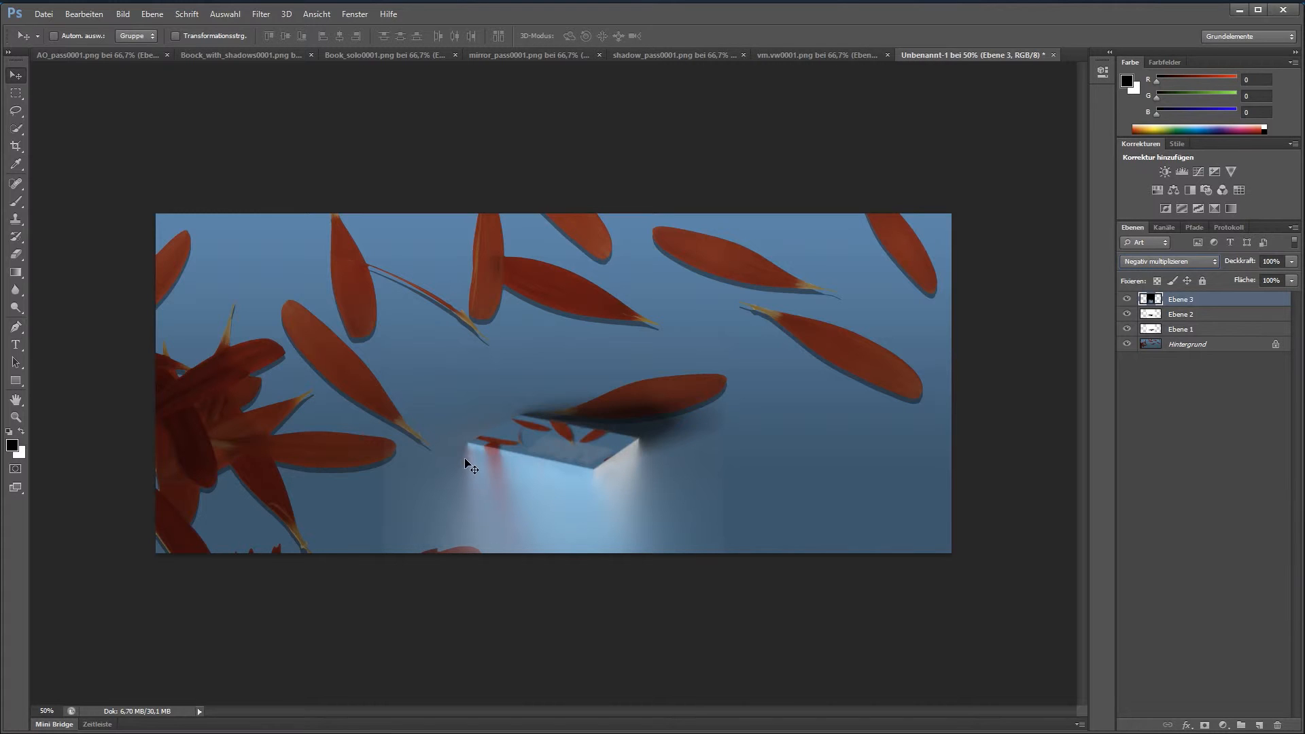
- Copy the Book_solo0001.png book stack into the Unbenannt-1 banner and align its base with the shadow and reflection passes
left_click(336, 55)
key("ctrl+a")
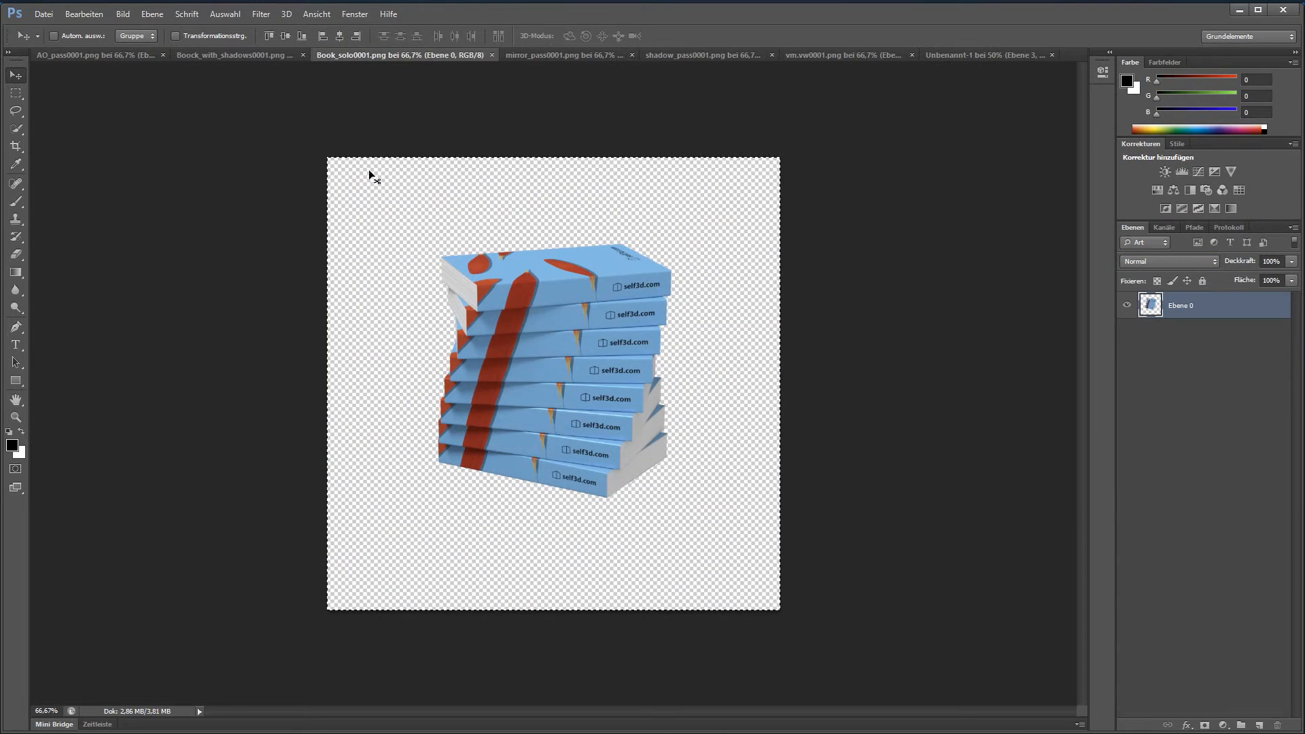
key("ctrl+c")
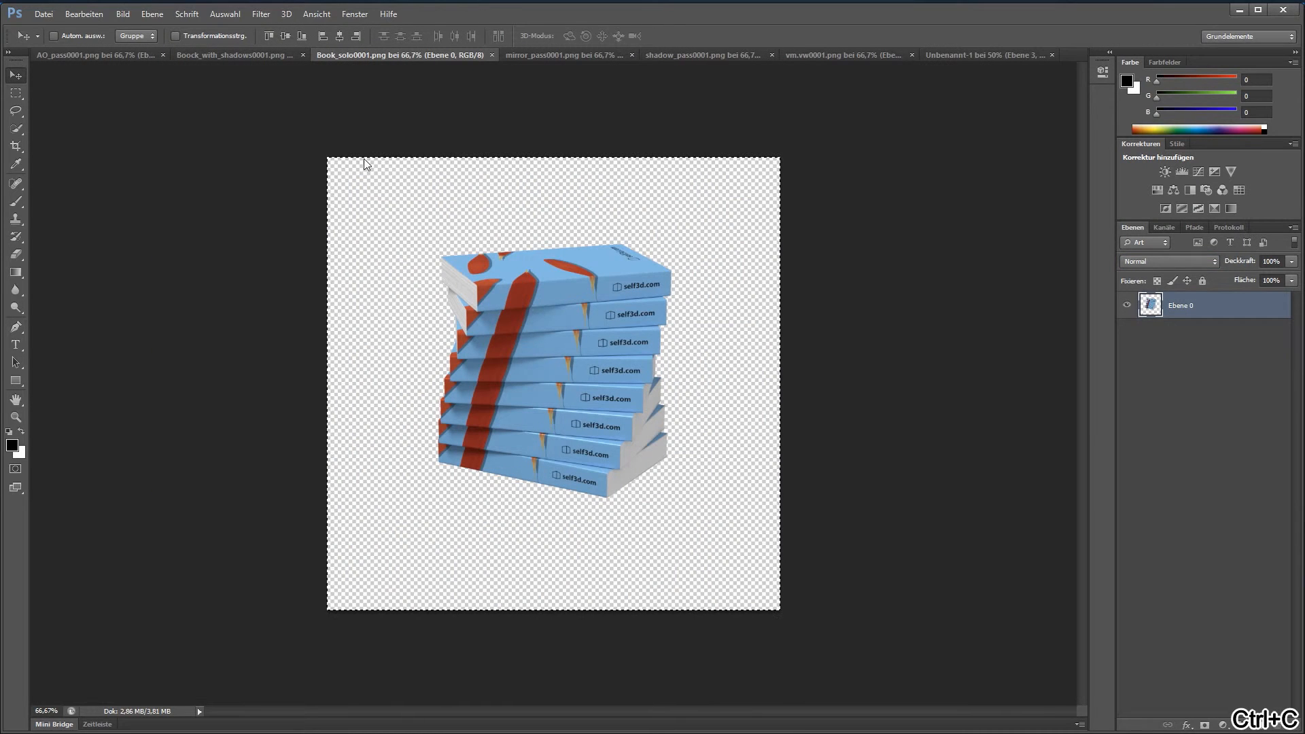
left_click(979, 56)
key("ctrl+v")
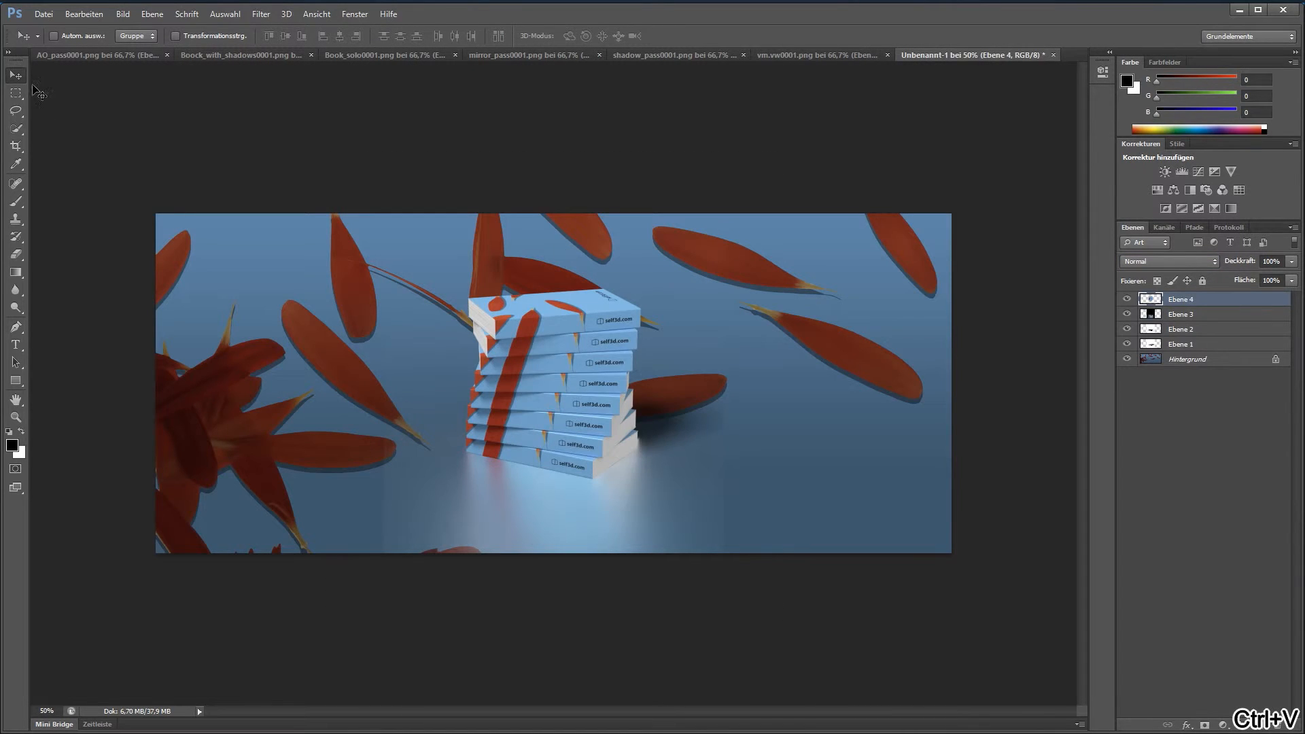
left_click_drag(612, 450, 590, 440)
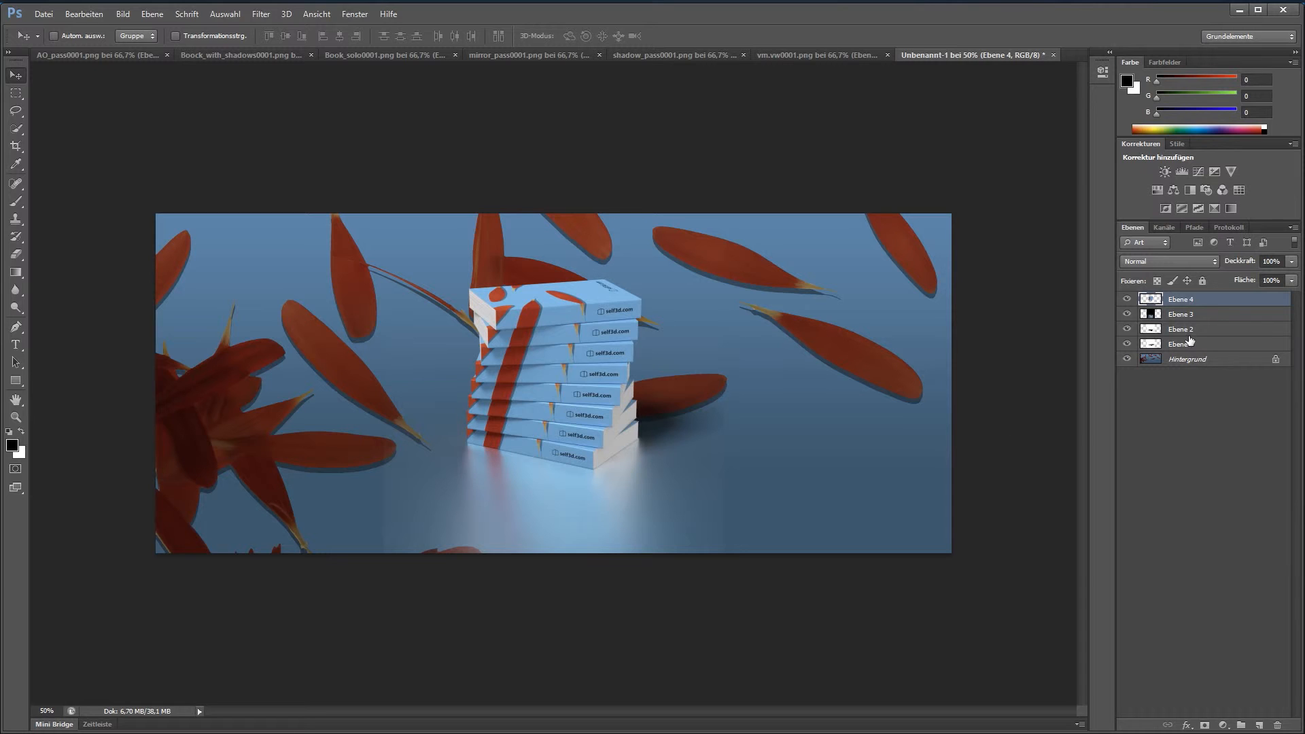
- Raise the black input level of the reflection layer Ebene 3 to 6 and erase its lower part along the banner's bottom edge
left_click(1200, 316)
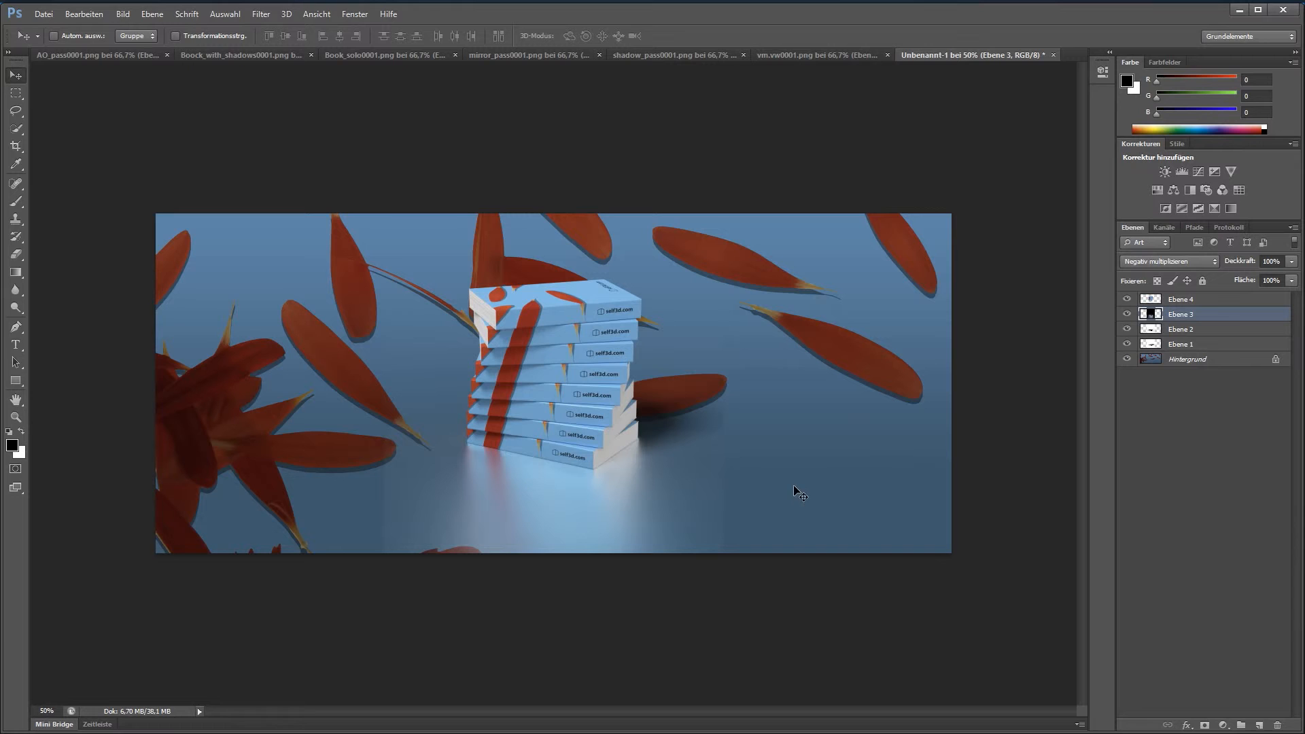
key("ctrl+l")
mouse_move(527, 336)
left_mouse_down()
mouse_move(561, 339)
mouse_move(533, 346)
left_mouse_up()
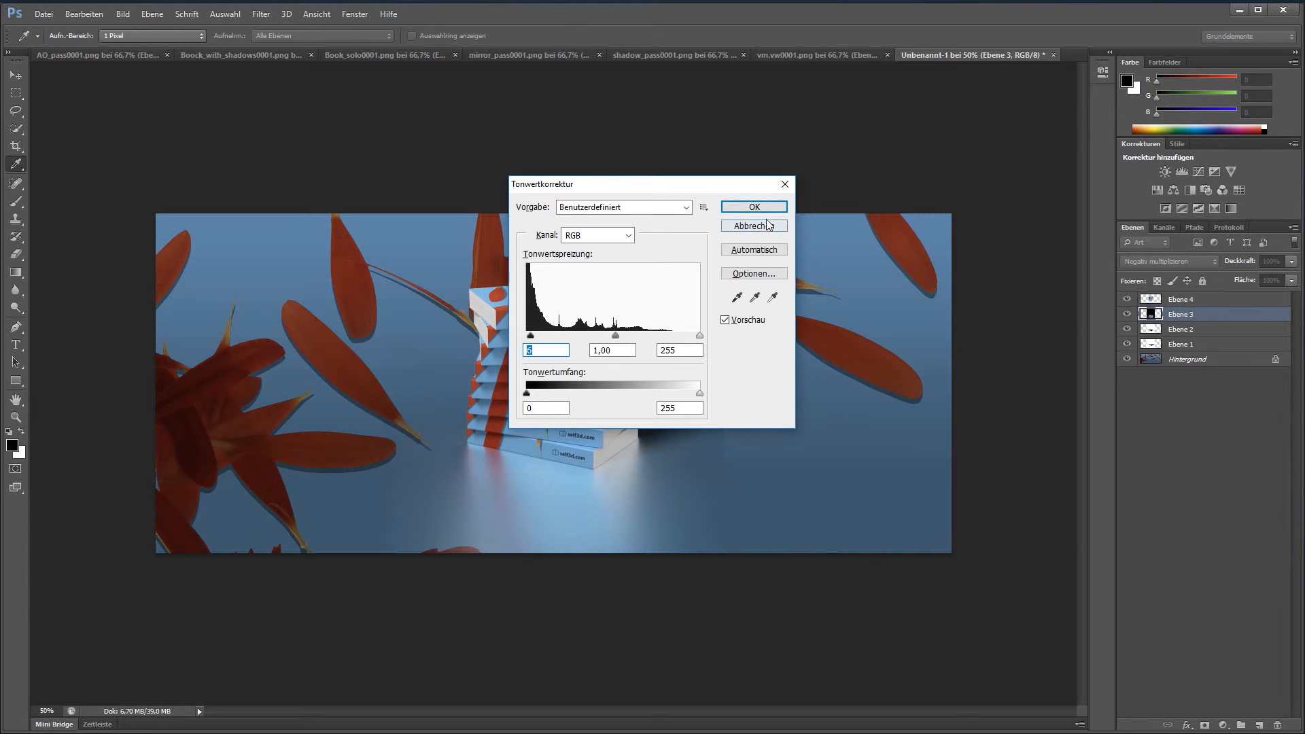
left_click(753, 206)
left_click(16, 254)
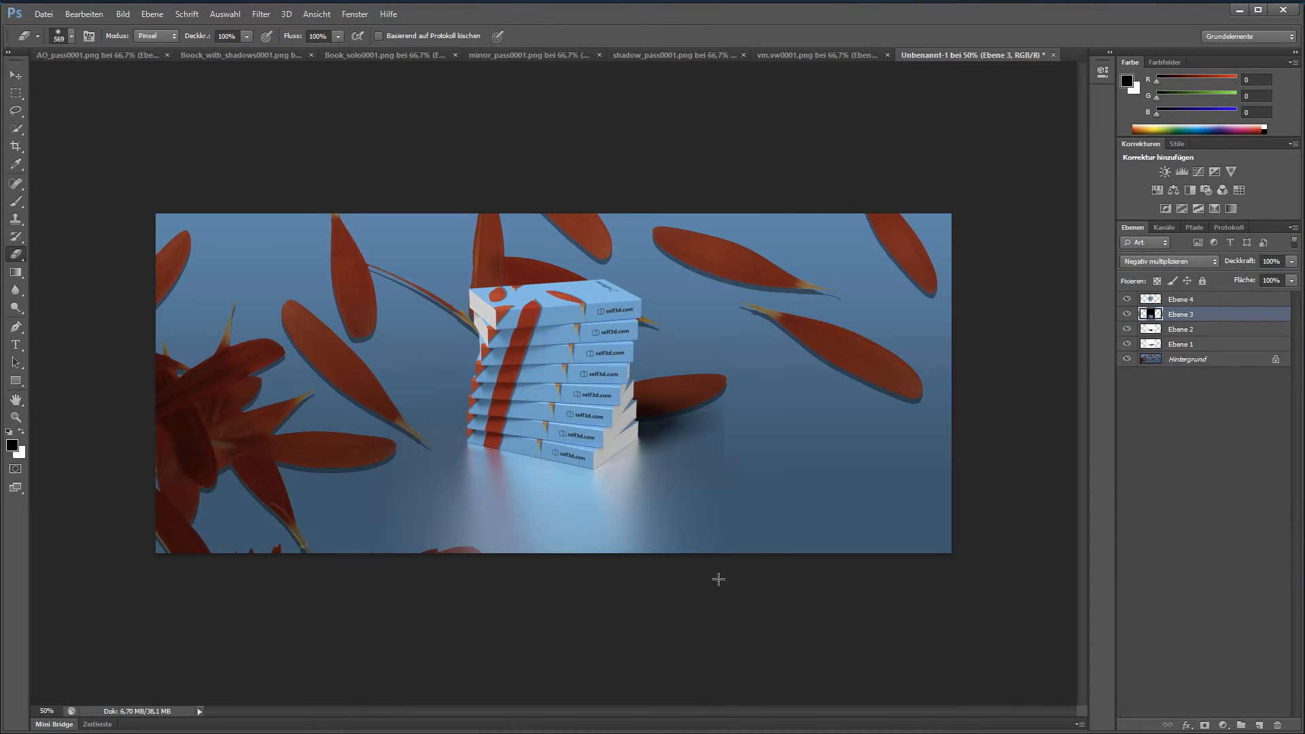
mouse_move(388, 543)
left_mouse_down()
mouse_move(557, 573)
mouse_move(744, 552)
mouse_move(826, 572)
left_mouse_up()
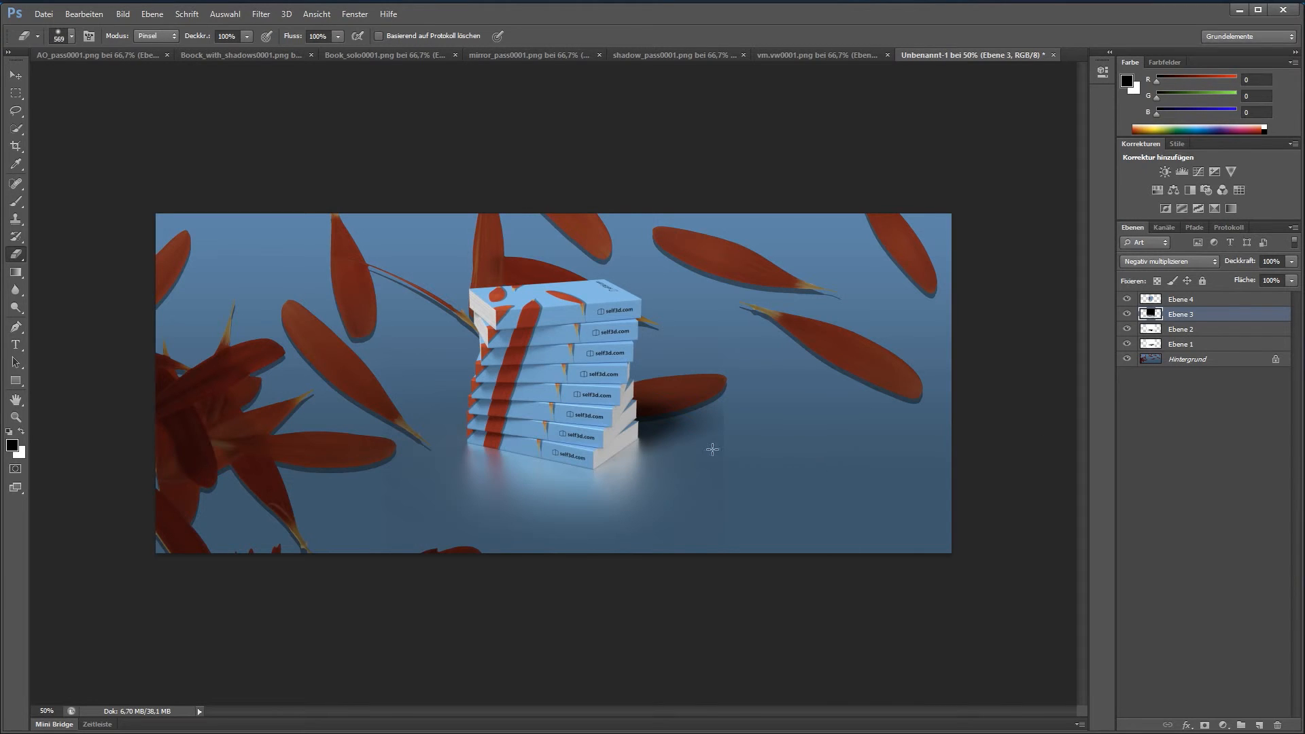
- Check the visibility of Ebene 2 and Ebene 1, and erase the hard right edge of the shadow on Ebene 1
left_click(1126, 331)
left_click(1127, 331)
left_click(1127, 345)
left_click(1126, 345)
left_click(1197, 344)
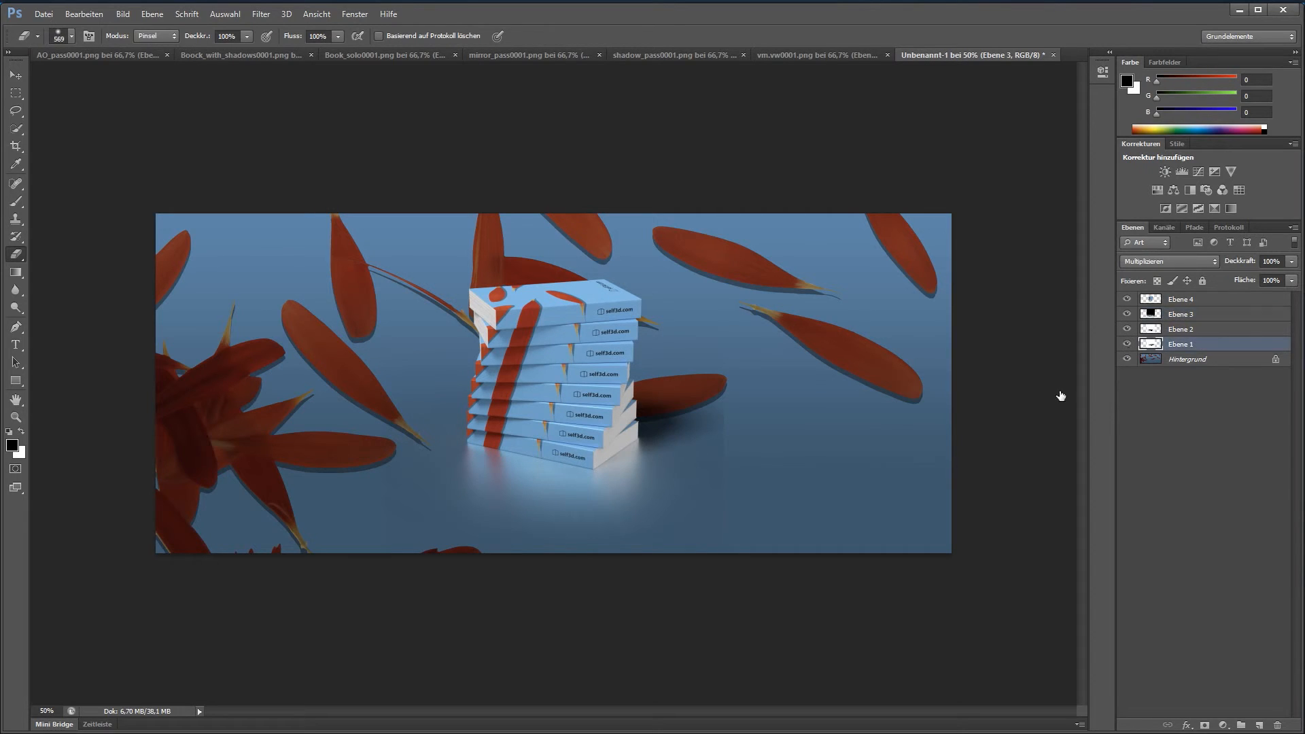
left_click_drag(744, 412, 741, 479)
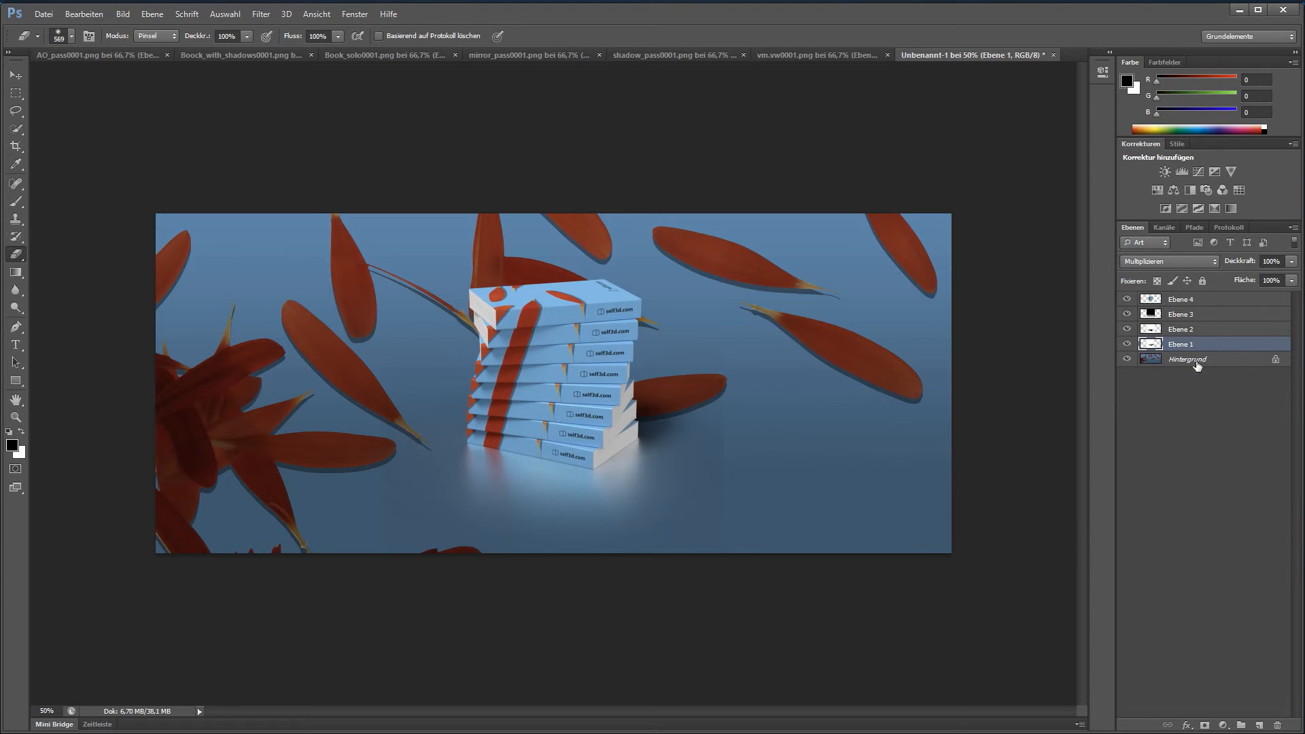
- Lower the white input level of Ebene 2 to 240 in the Levels adjustment
left_click(1189, 330)
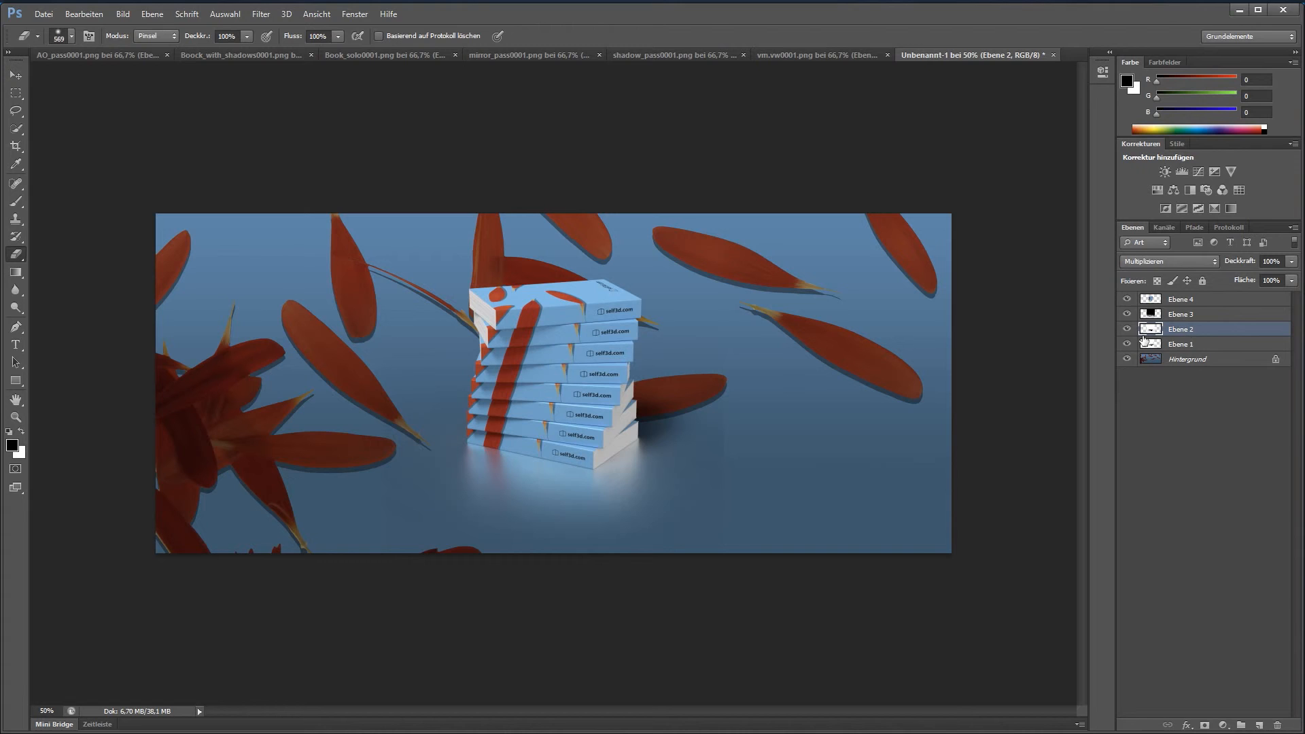
key("ctrl+l")
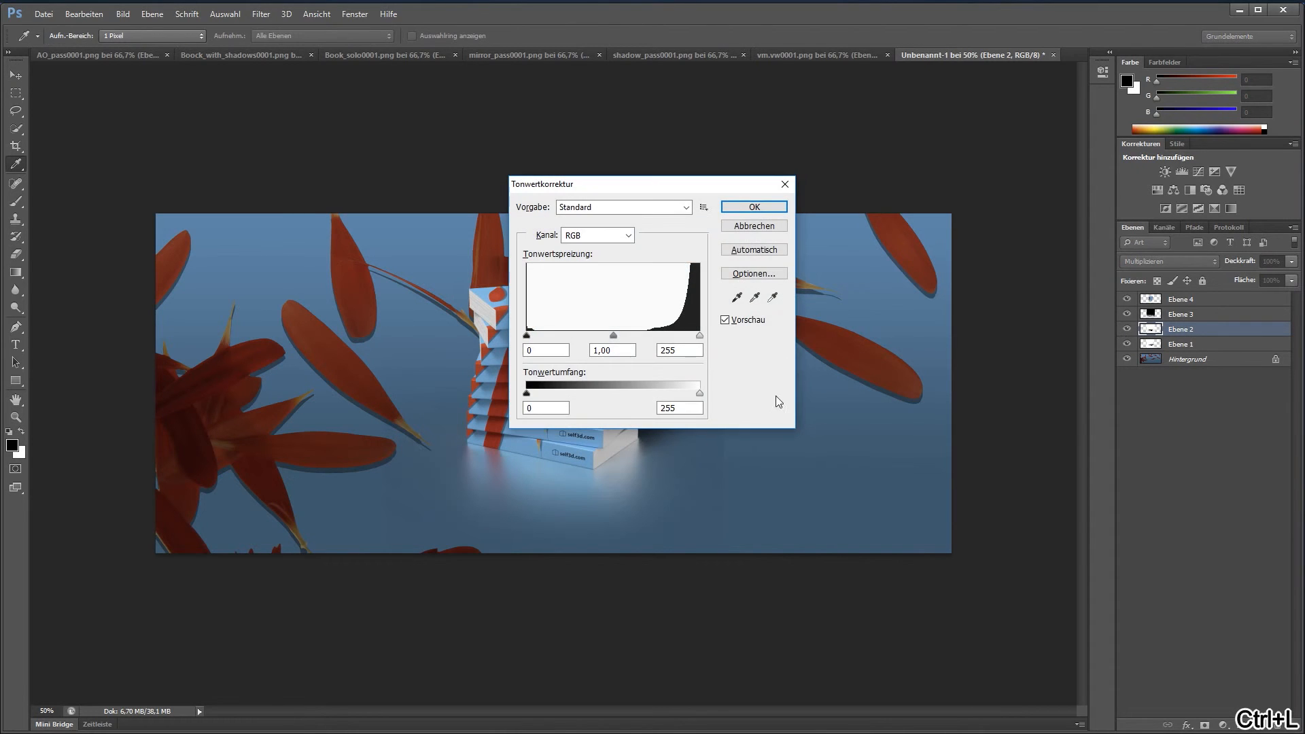
left_click_drag(528, 335, 495, 338)
left_click_drag(701, 336, 691, 336)
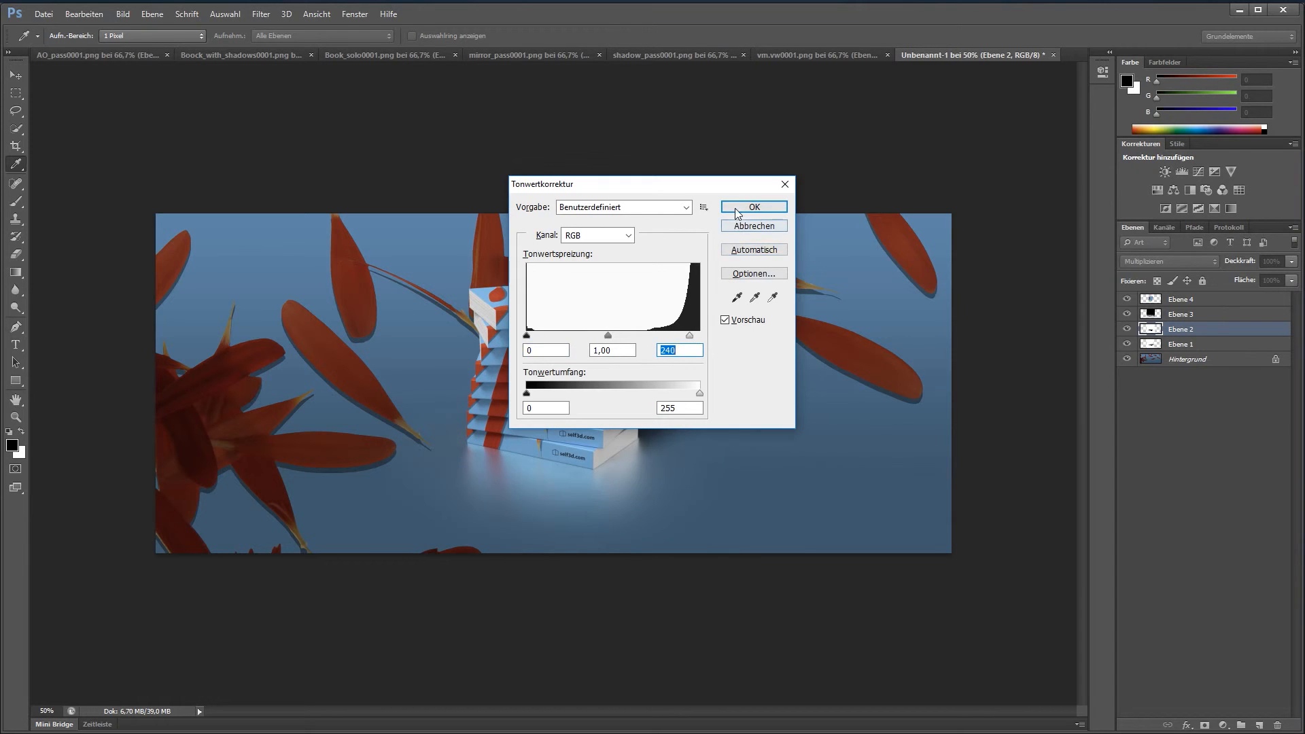
left_click(754, 207)
key("e")
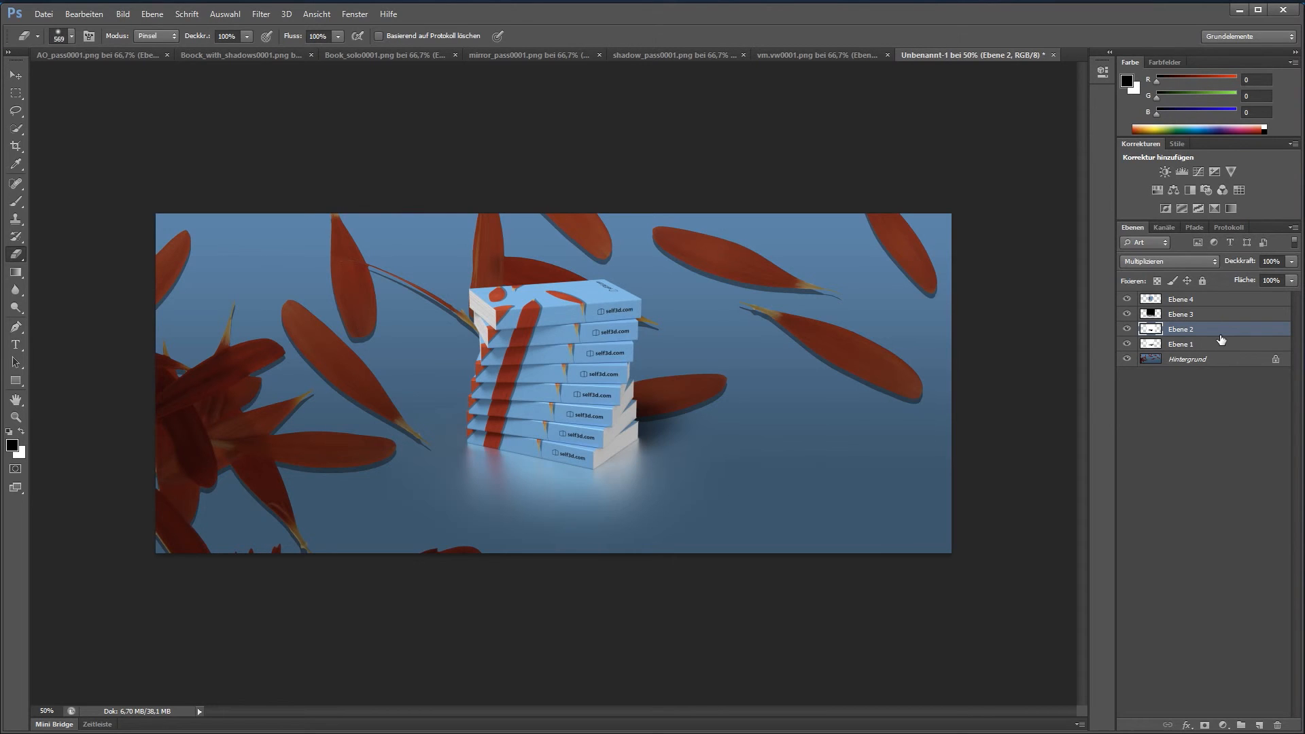
- Reduce the opacity of the reflection layer Ebene 3, trying 30% and settling on 50%
left_click(1187, 318)
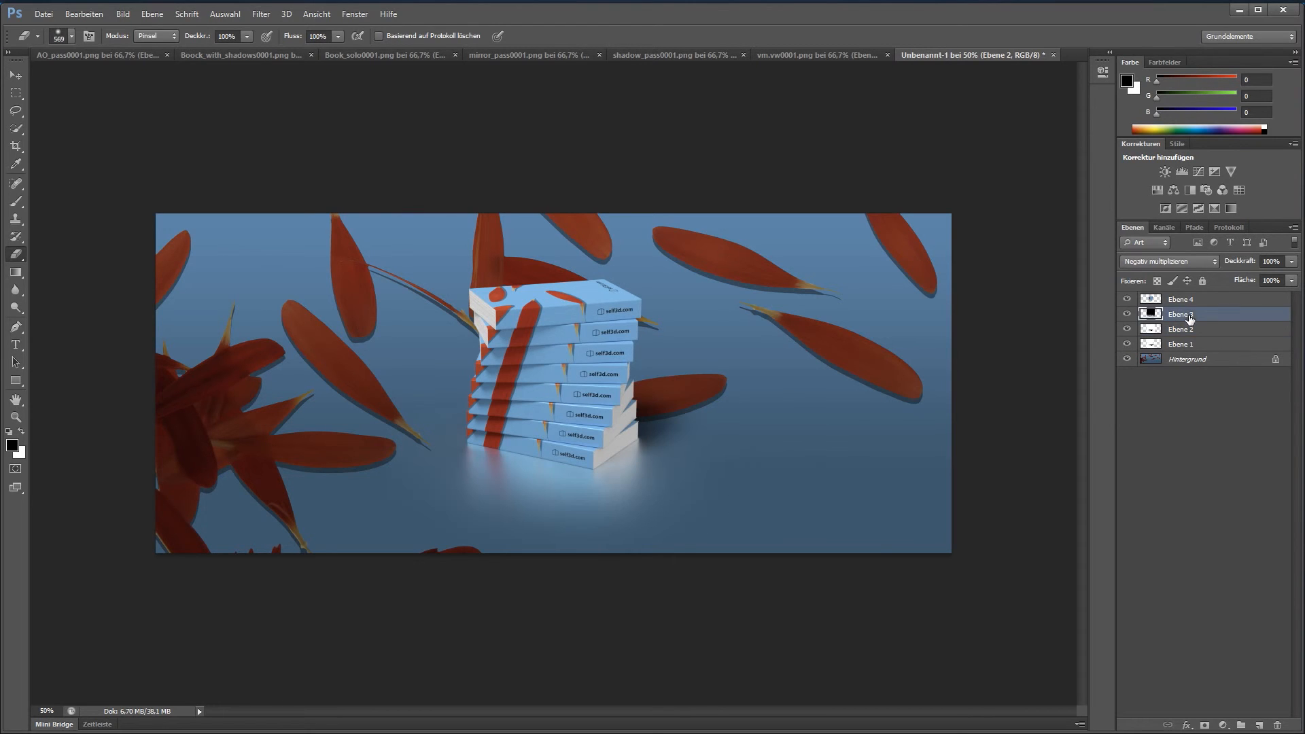
left_click(1280, 261)
type("30")
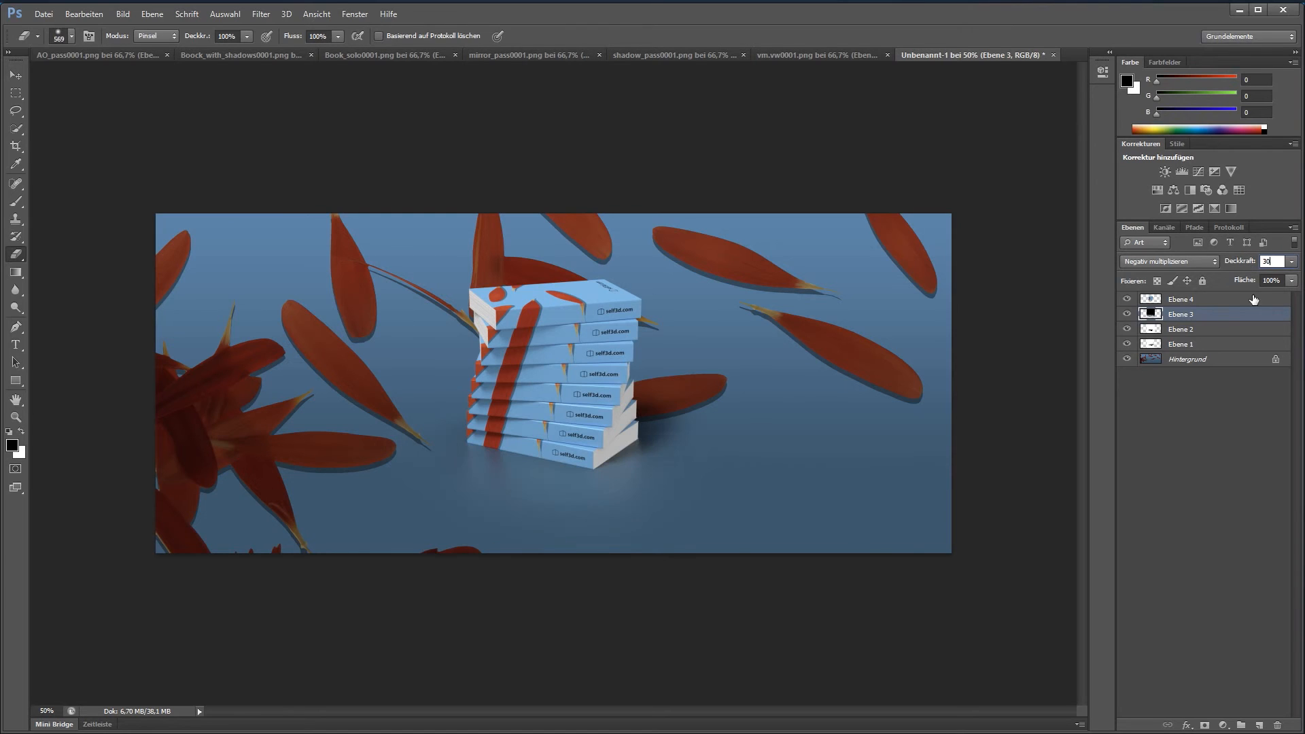
type("50")
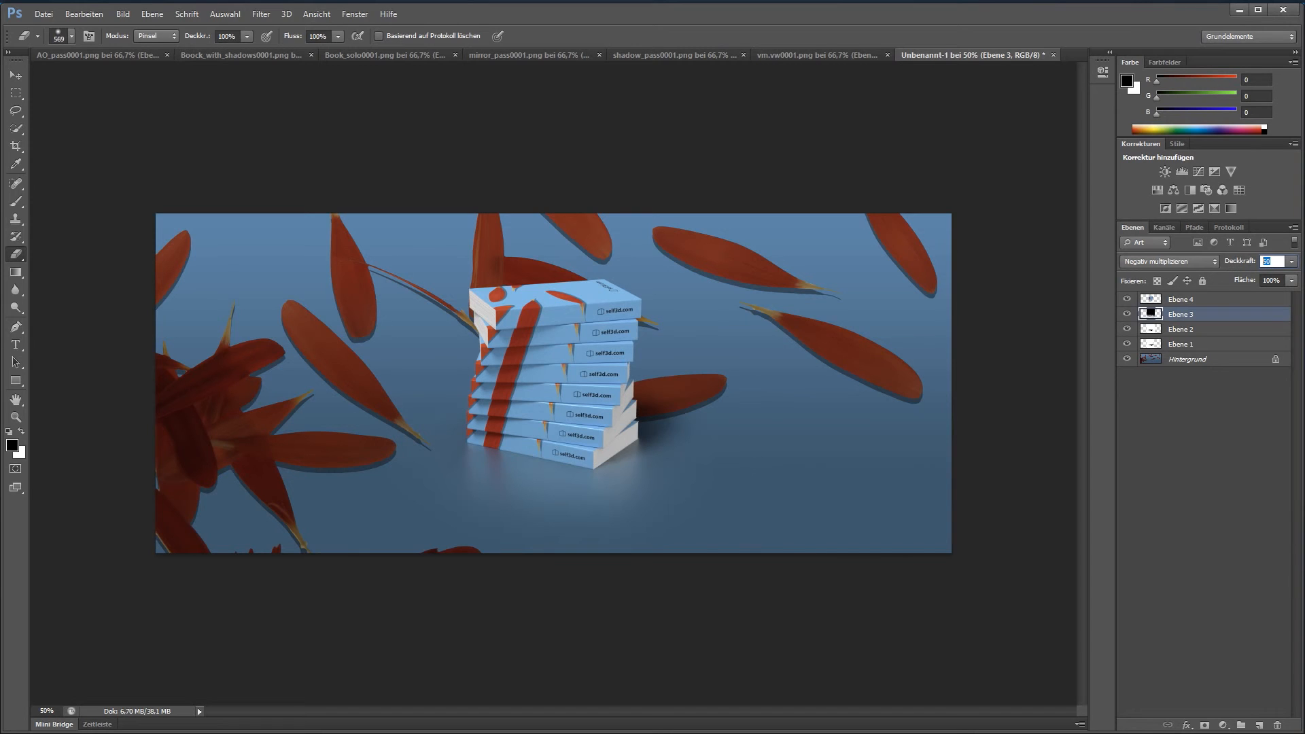
- Check the visibility of the shadow layer Ebene 1 and reduce its opacity, trying 50% and 25%
left_click(1169, 329)
left_click(1127, 344)
left_click(1127, 345)
left_click(1180, 345)
left_click(1273, 262)
type("50")
left_click_drag(1251, 267, 1237, 265)
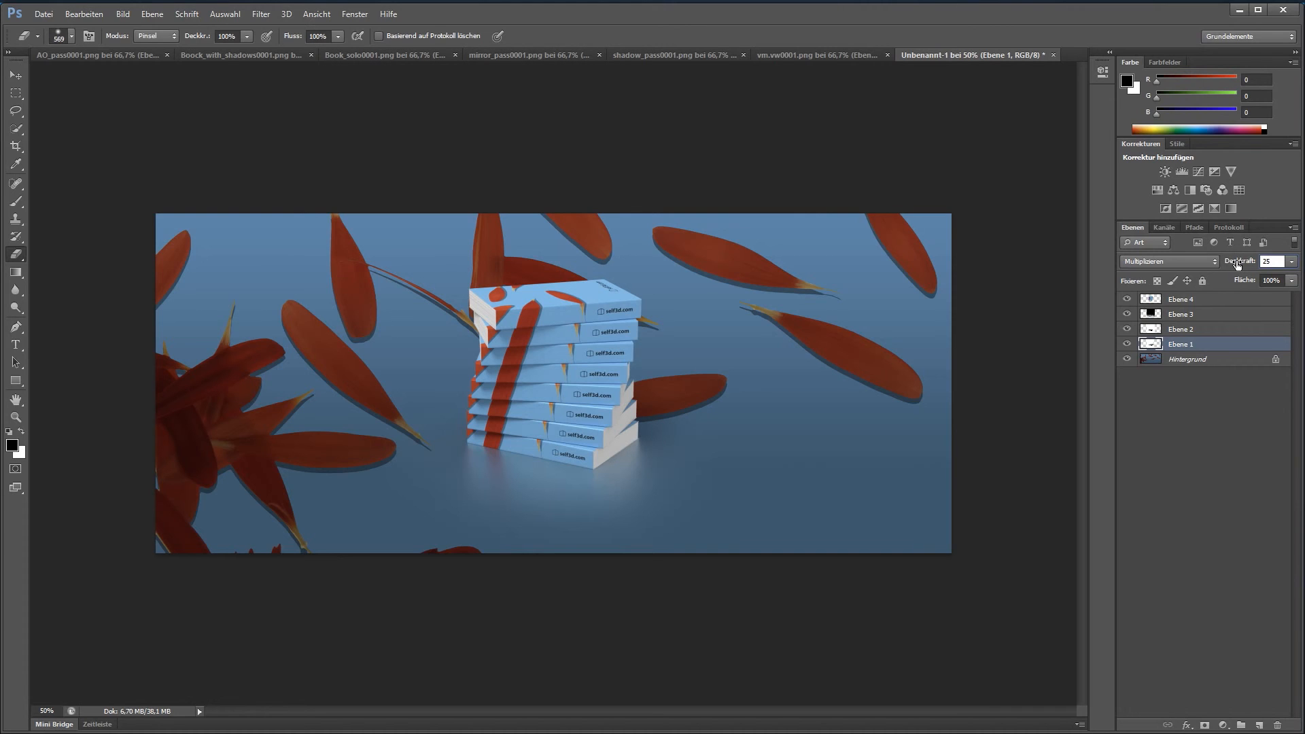
type("1")
- Group the layers Ebene 4 through Ebene 1 and move the book stack to the right side of the banner
left_click(1212, 303)
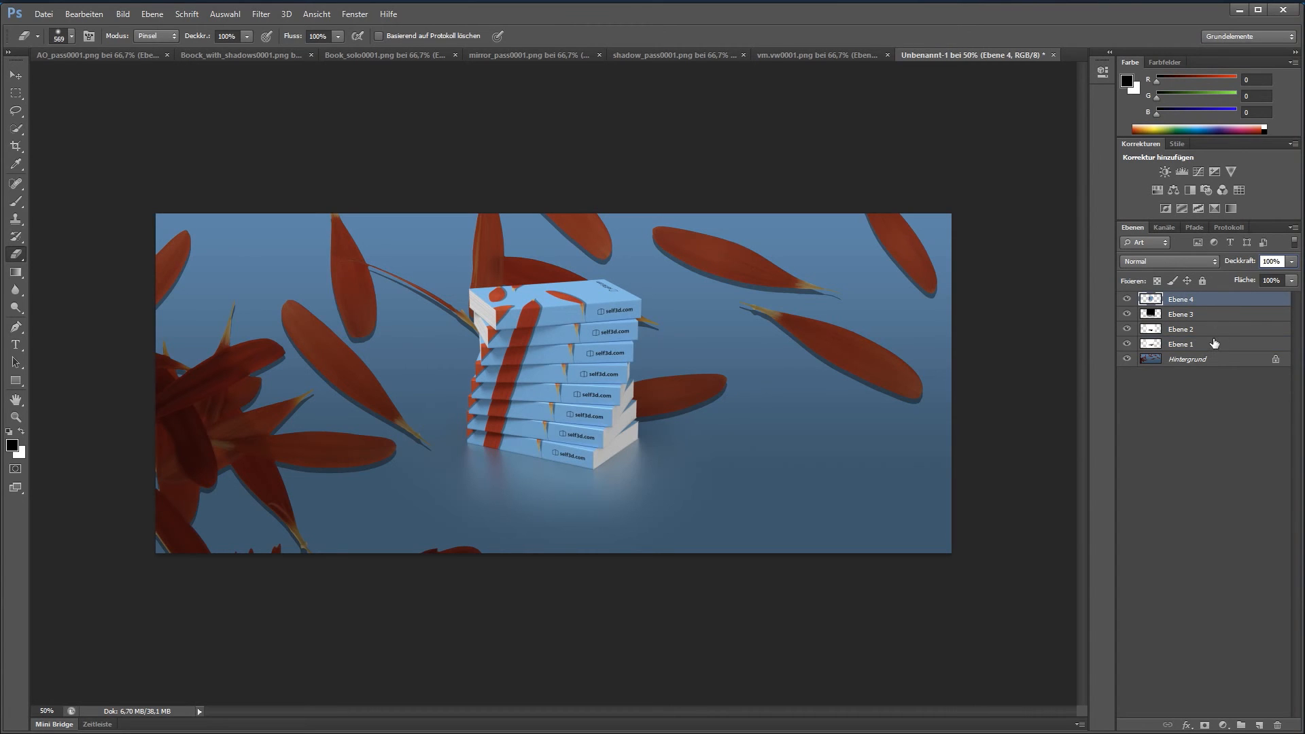
left_click(1215, 344, "shift")
key("ctrl+g")
key("v")
left_click_drag(552, 416, 776, 429)
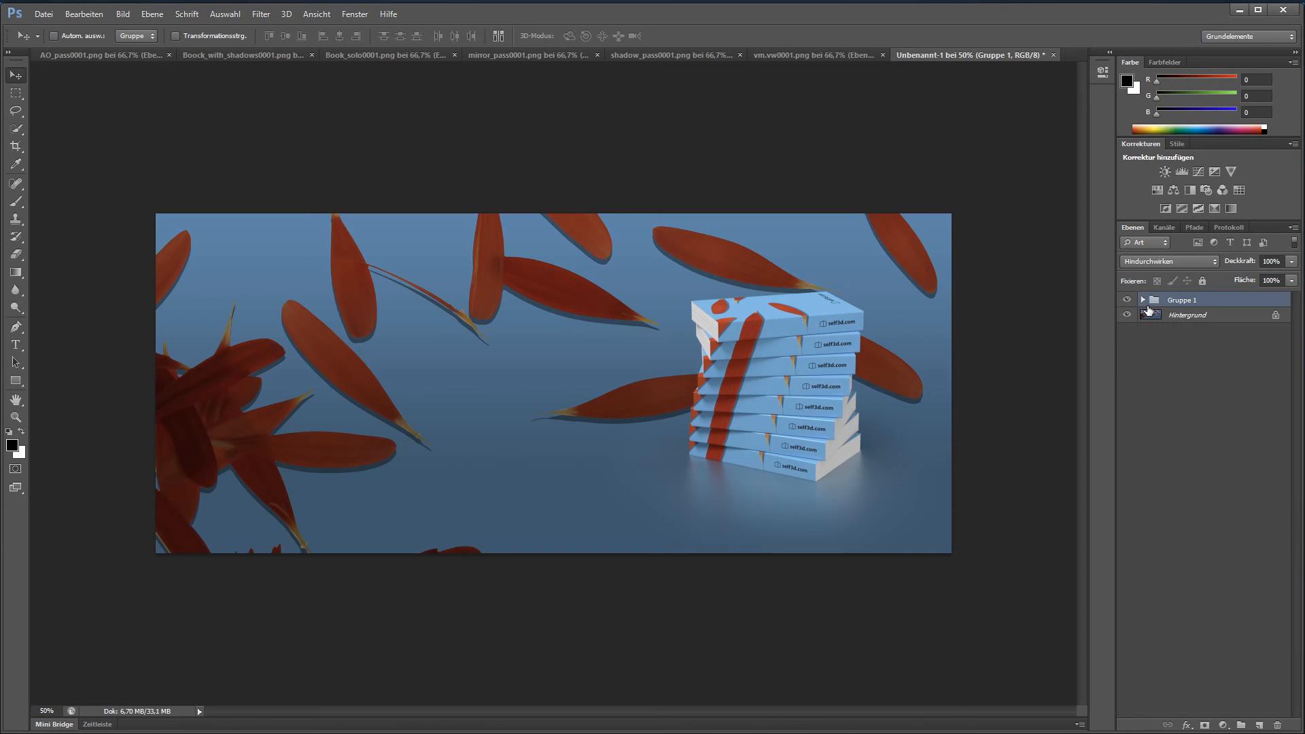
- Expand the layer group and set the midtone input level of the book layer Ebene 4 to 0.96
left_click(1144, 301)
left_click(1200, 316)
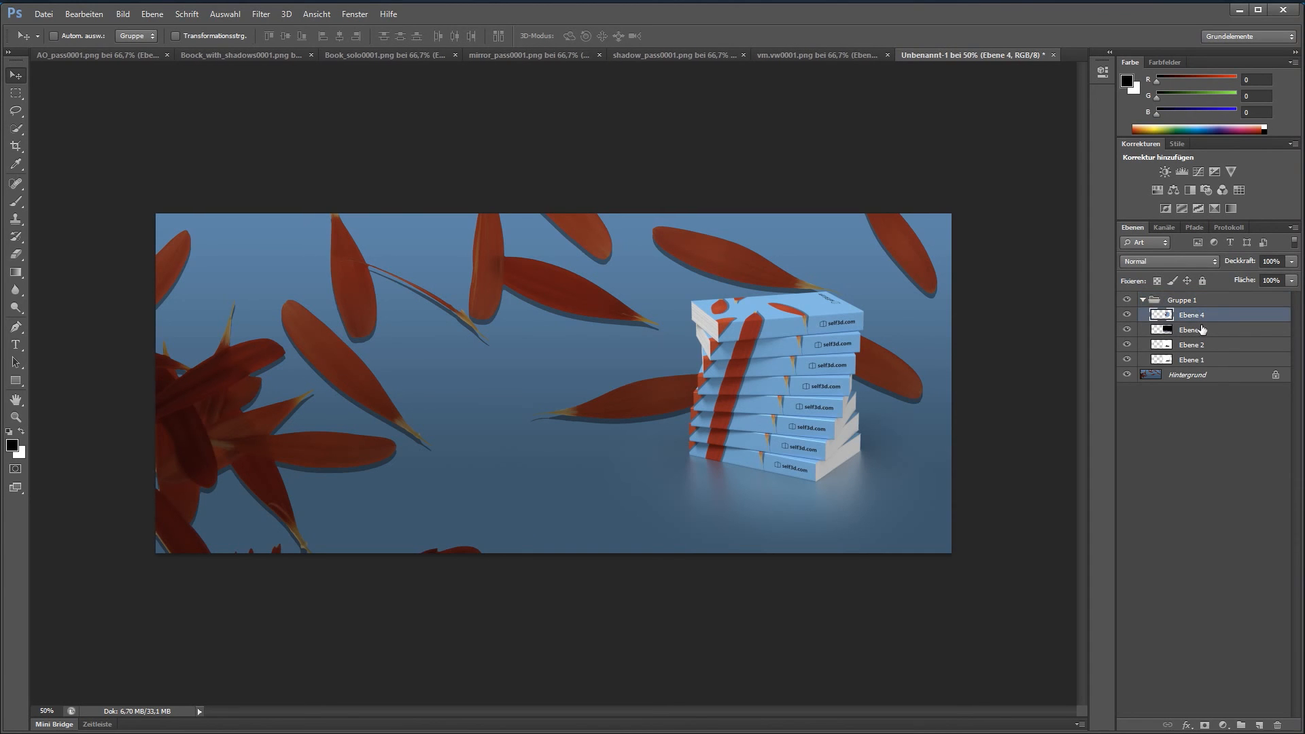
key("ctrl+l")
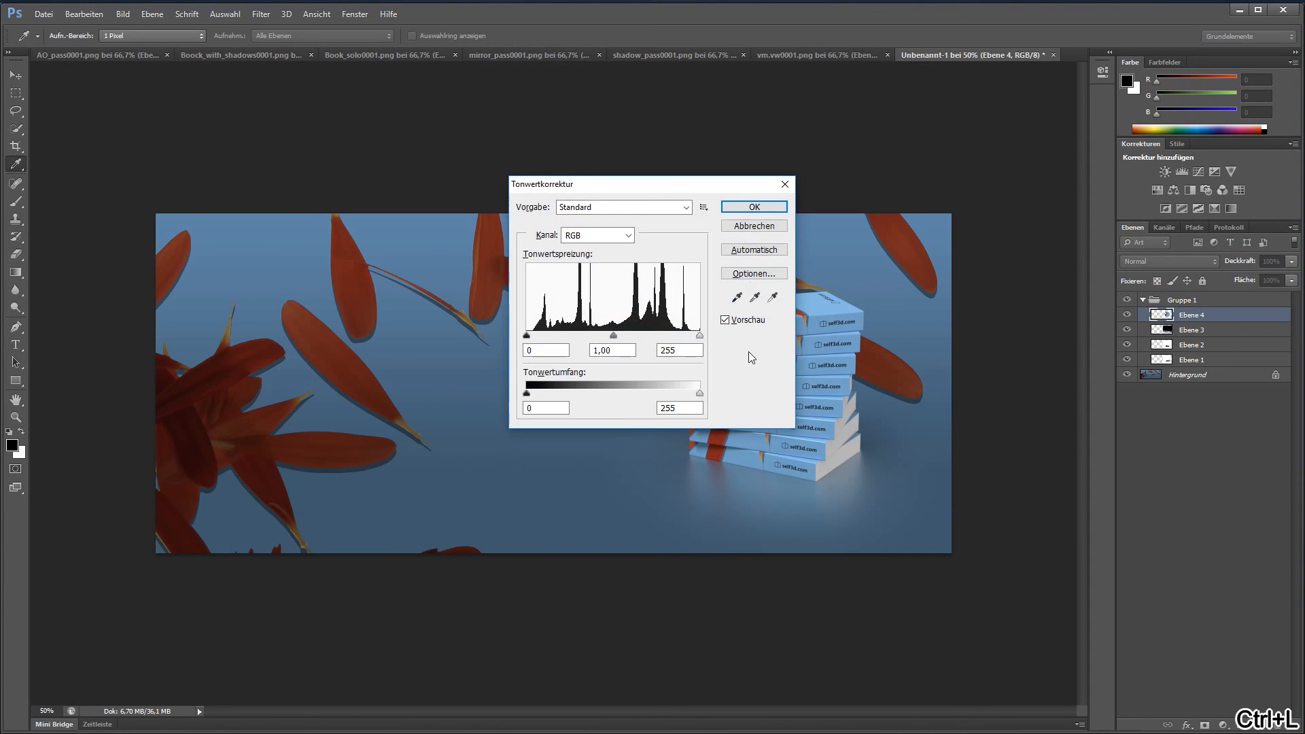
left_click_drag(712, 190, 394, 228)
mouse_move(297, 371)
left_mouse_down()
mouse_move(320, 370)
mouse_move(250, 374)
mouse_move(299, 373)
left_mouse_up()
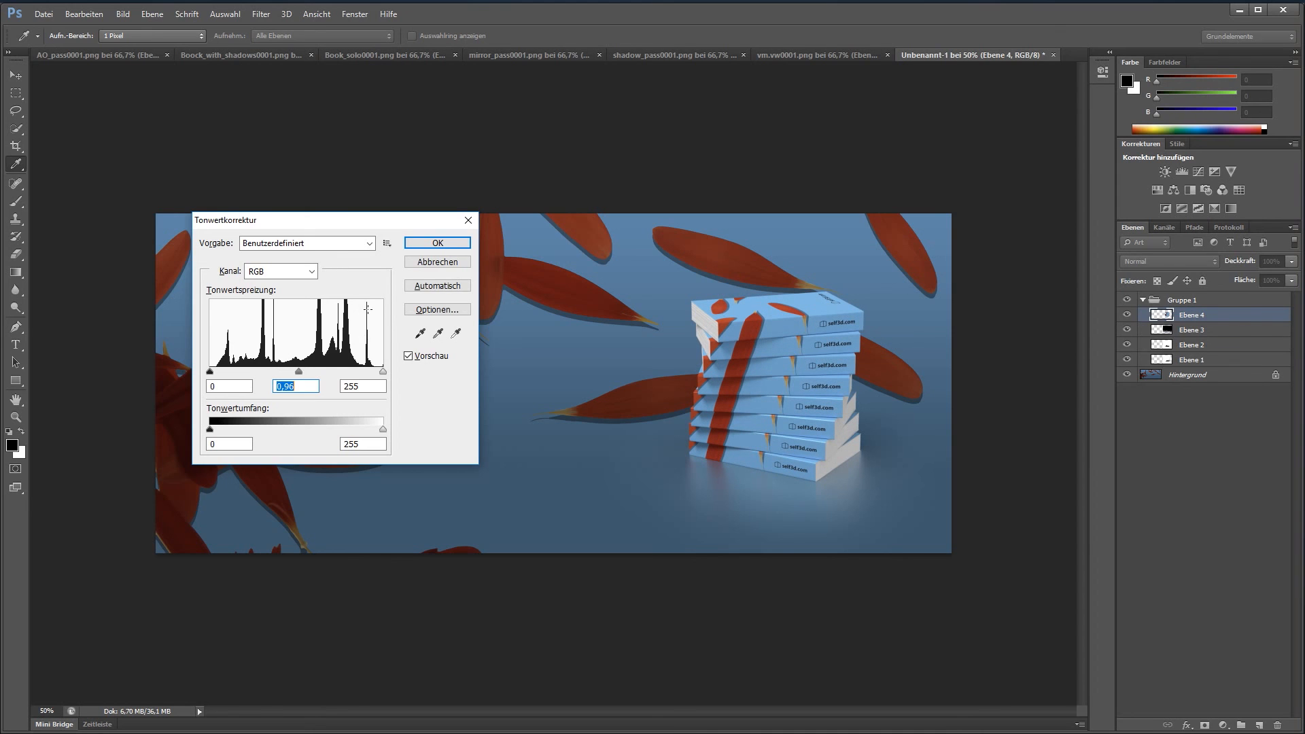
left_click(418, 246)
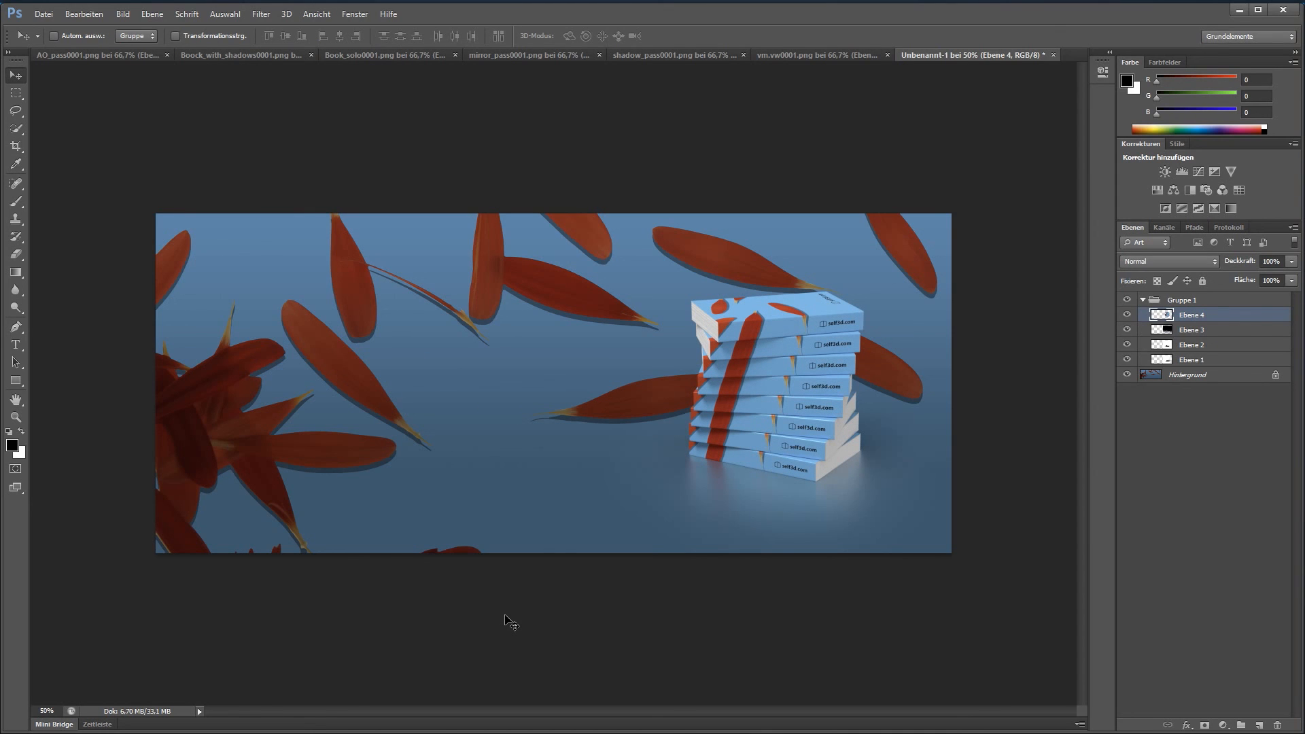